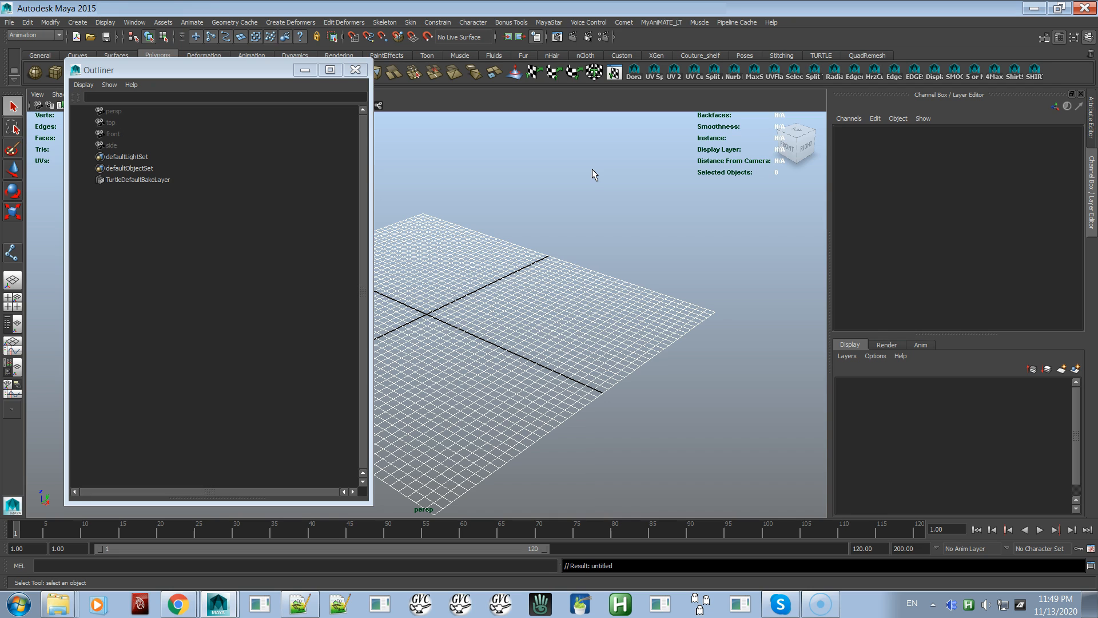
Tear off the MayaStar Dev Kit Import menu and place it as a floating window beside the channel box, over the viewport's lower corner
left_click(552, 24)
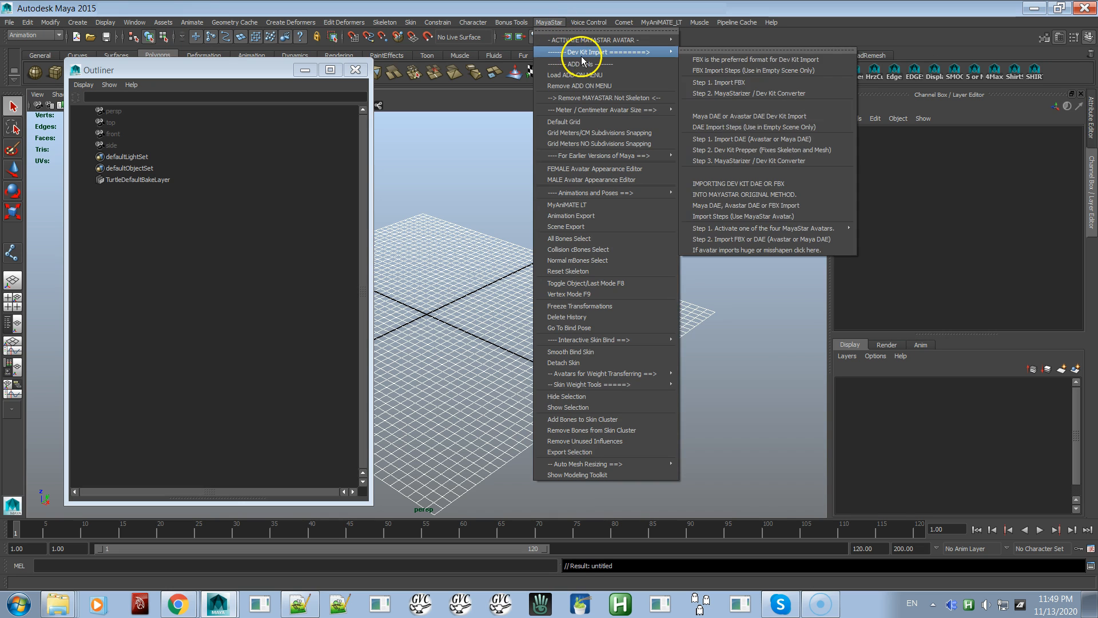
mouse_move(667, 53)
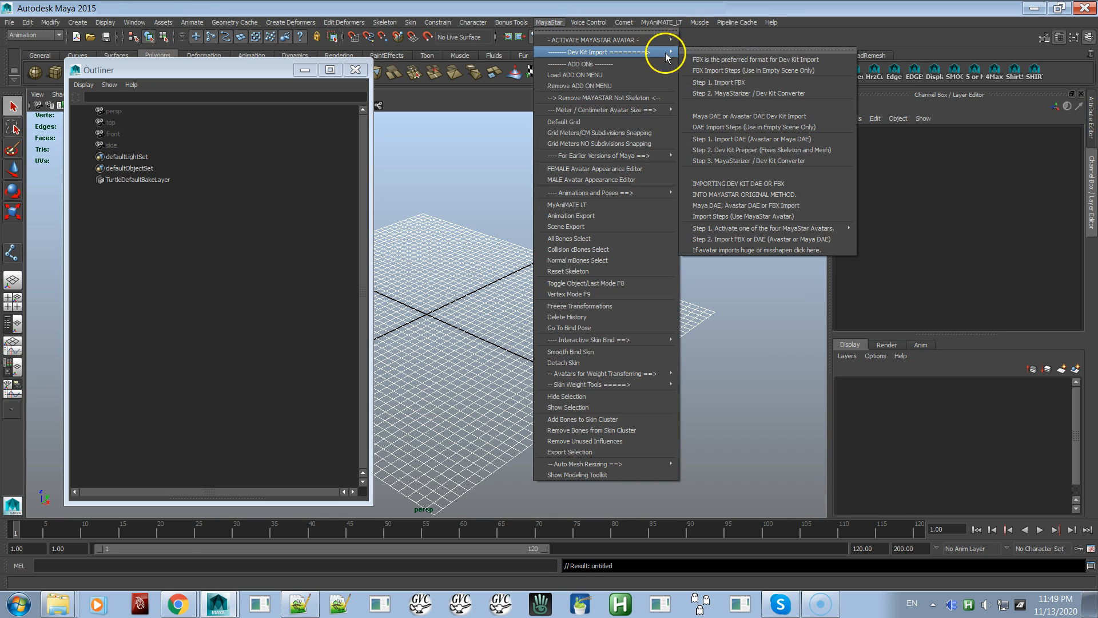
left_click(703, 50)
left_click_drag(726, 38, 708, 292)
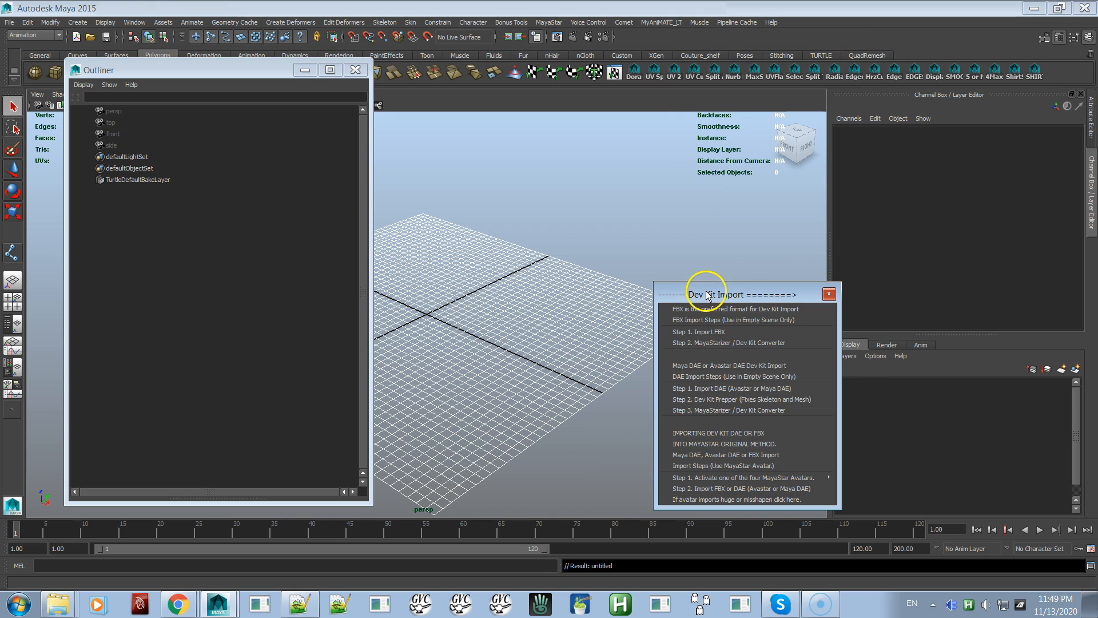
Import the Dev Kit avatar file SLINK Hourglass 3.dae as an Avastar or Maya DAE
left_click(722, 388)
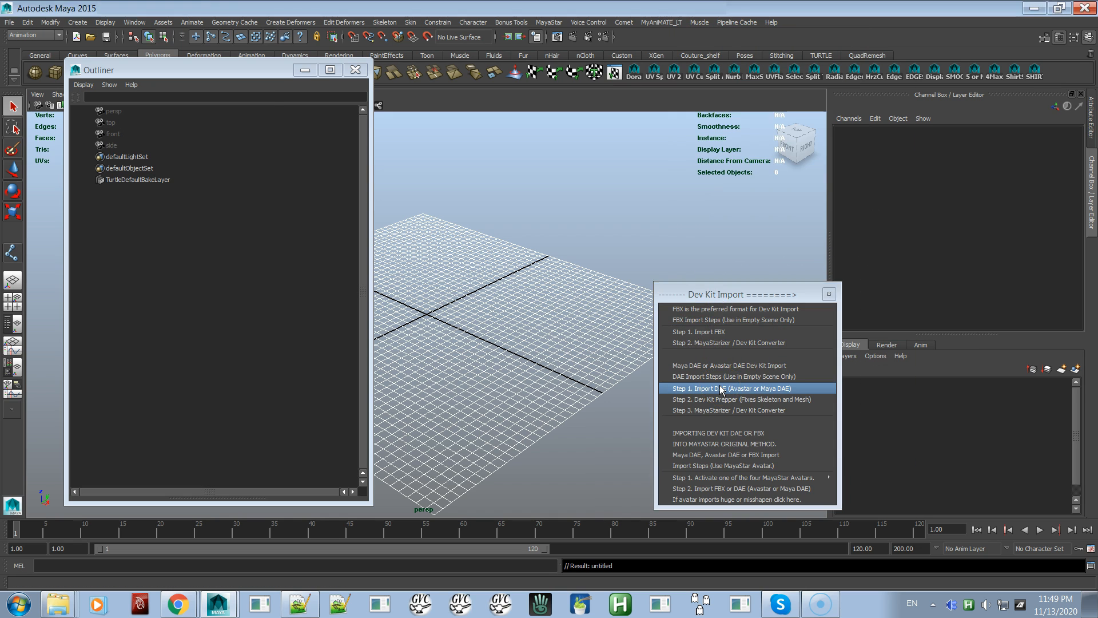
double_click(399, 166)
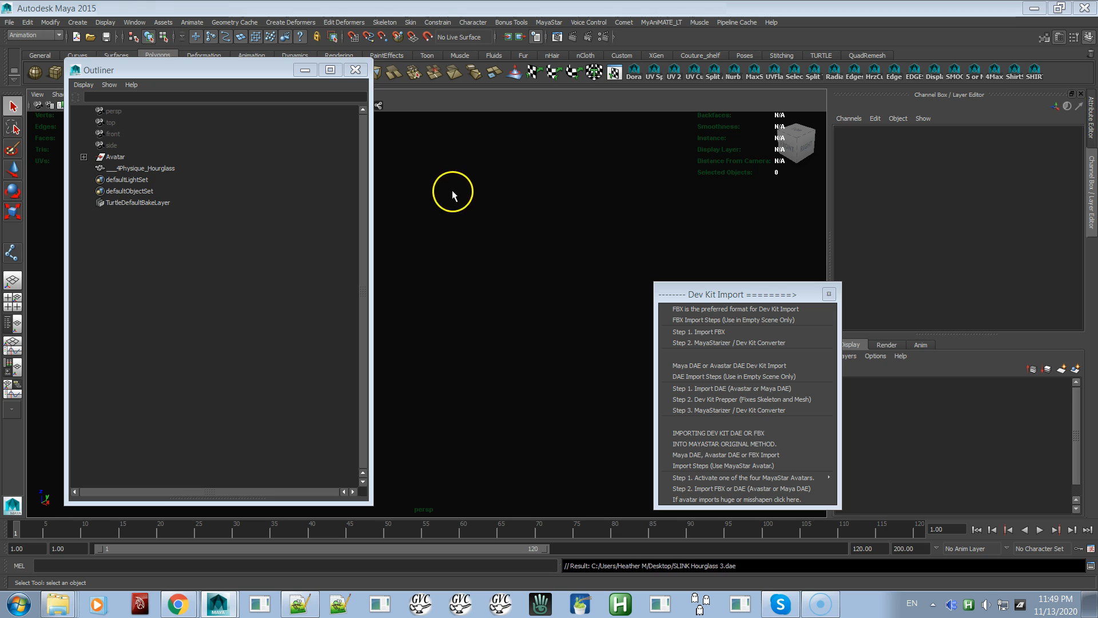
scroll(474, 221, "down", 4)
scroll(474, 220, "down", 5)
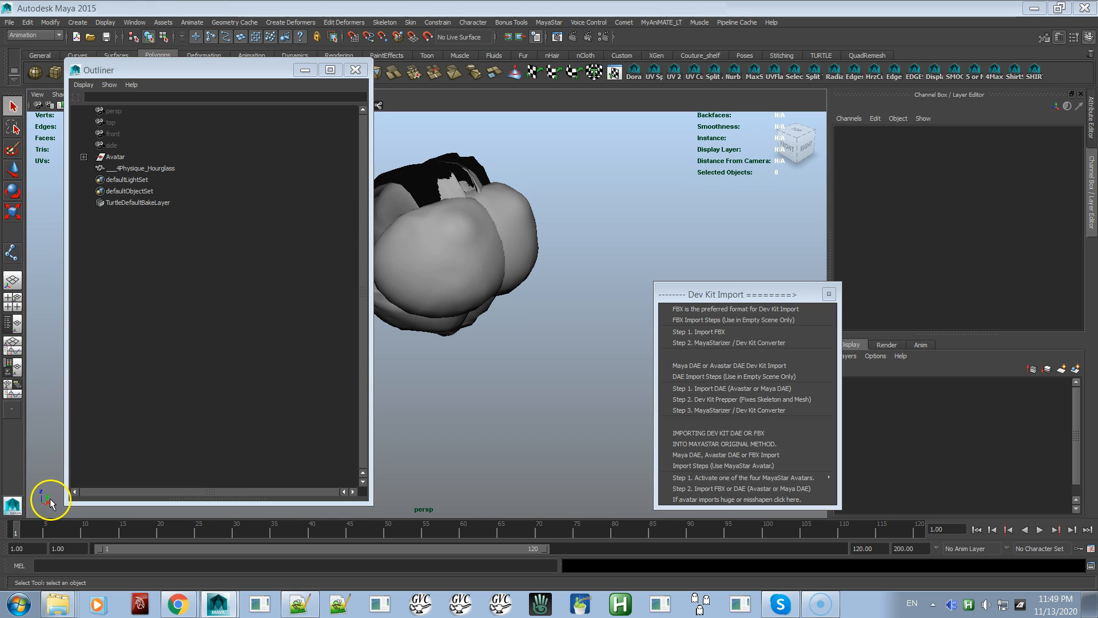
Play and scrub the timeline to check the imported avatar for animation
key("alt+v")
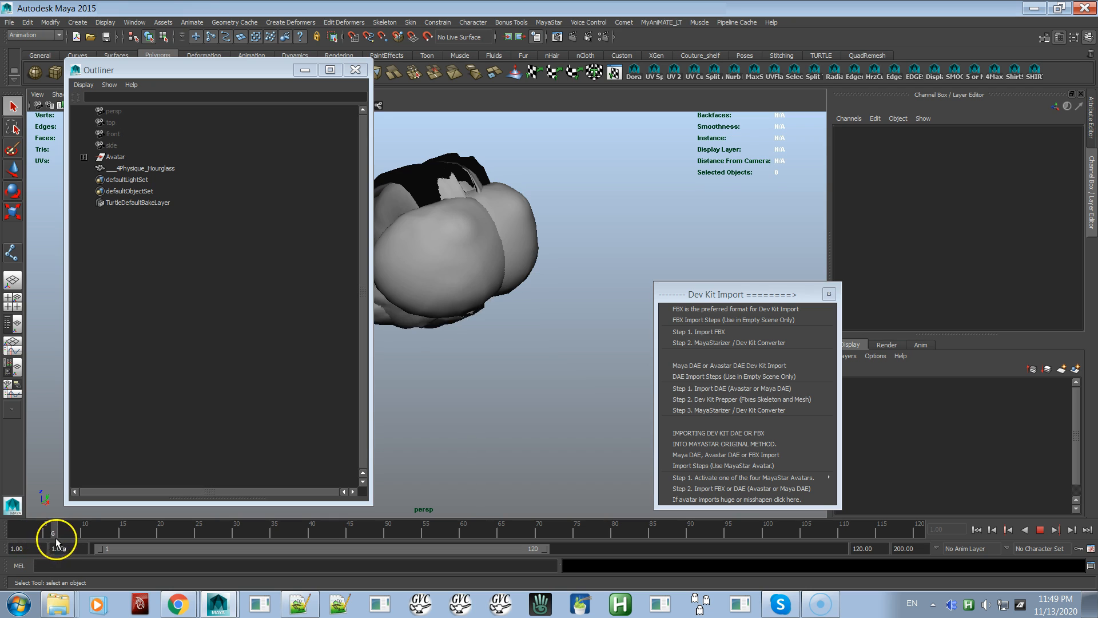
left_click(145, 531)
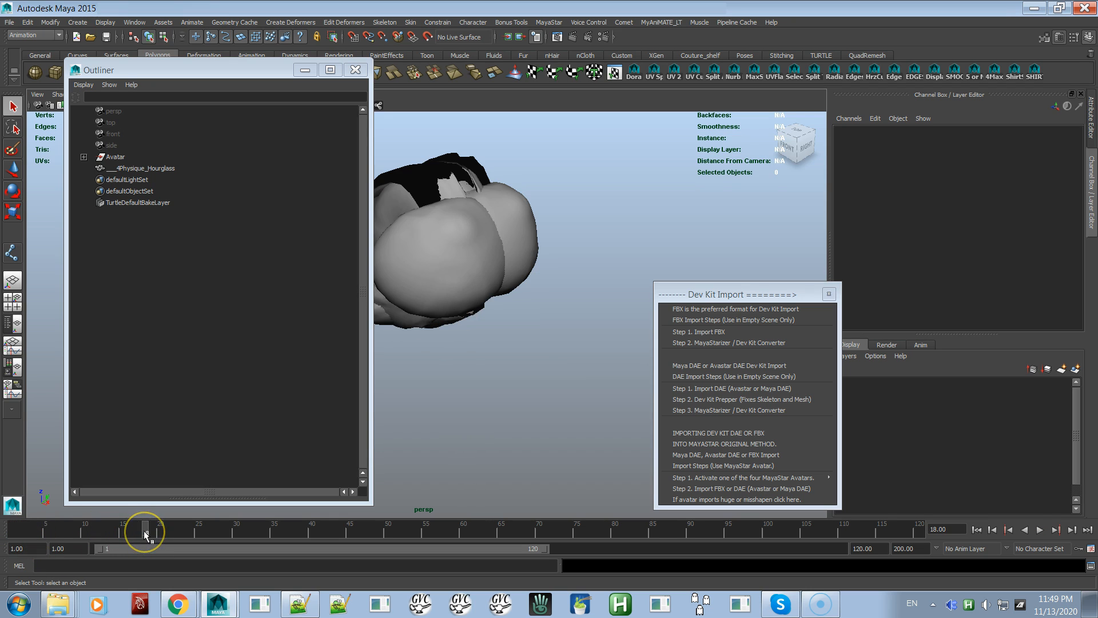
left_click(211, 528)
mouse_move(211, 528)
left_mouse_down()
mouse_move(98, 529)
mouse_move(568, 532)
mouse_move(23, 533)
mouse_move(46, 544)
mouse_move(16, 530)
left_mouse_up()
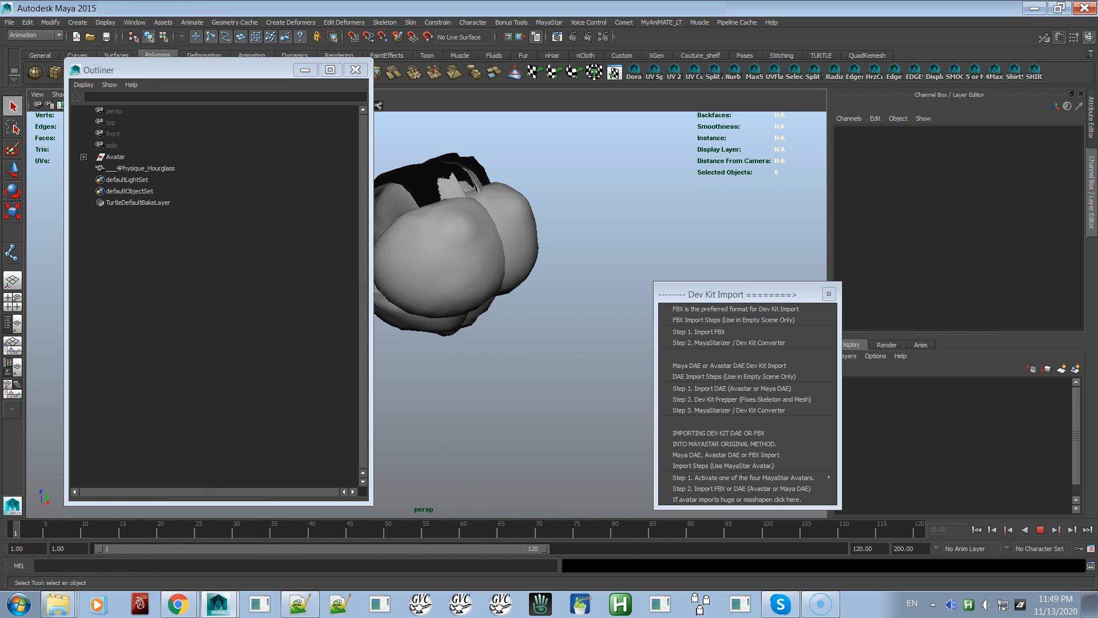
Expand the Avatar group and select the complete joint hierarchy under mPelvis
left_click(85, 156)
left_click(124, 168)
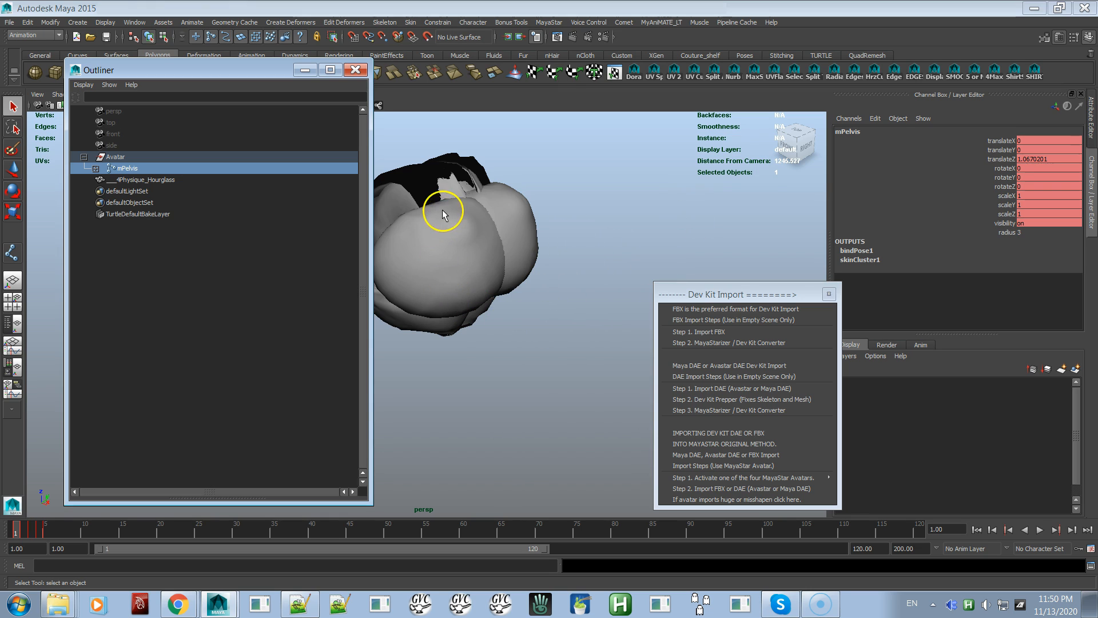
right_click(560, 292)
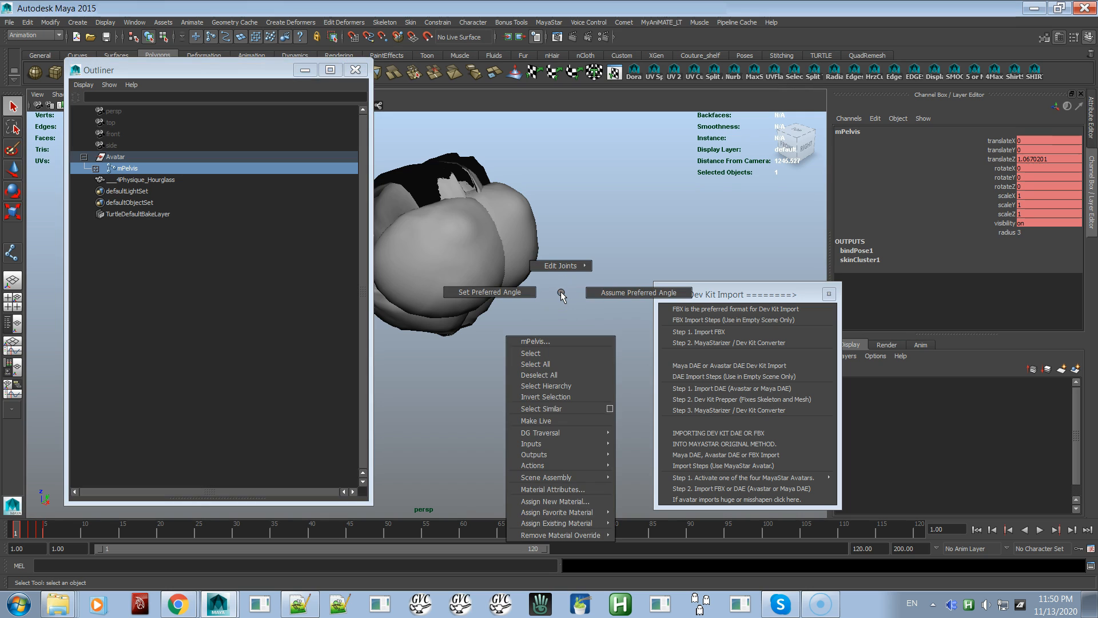
left_click(555, 386)
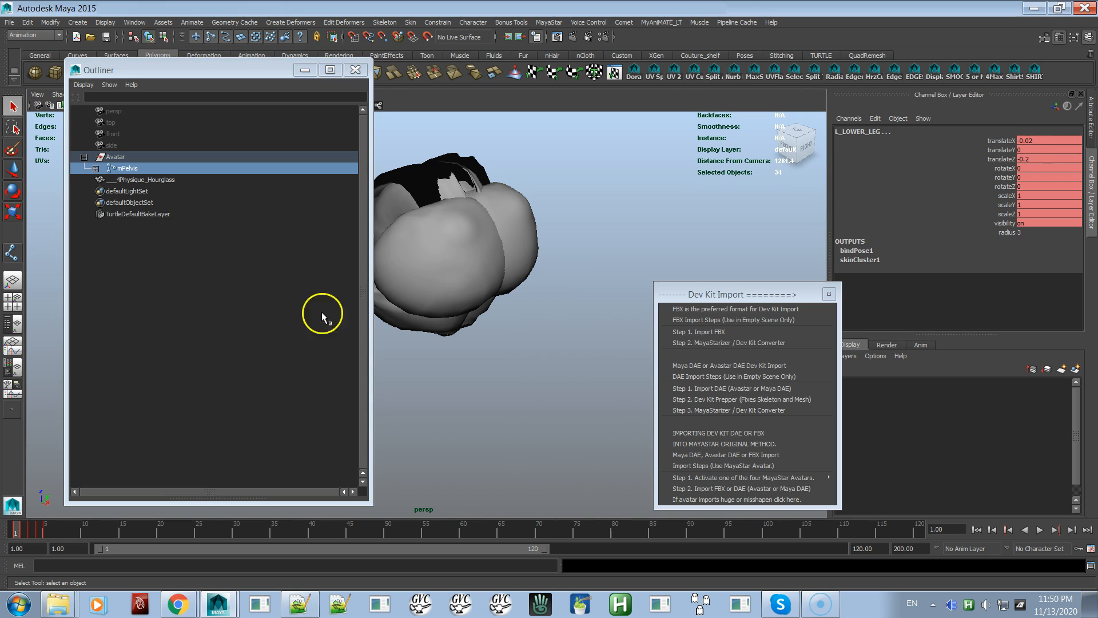
left_click(95, 169, "shift")
left_click(95, 169)
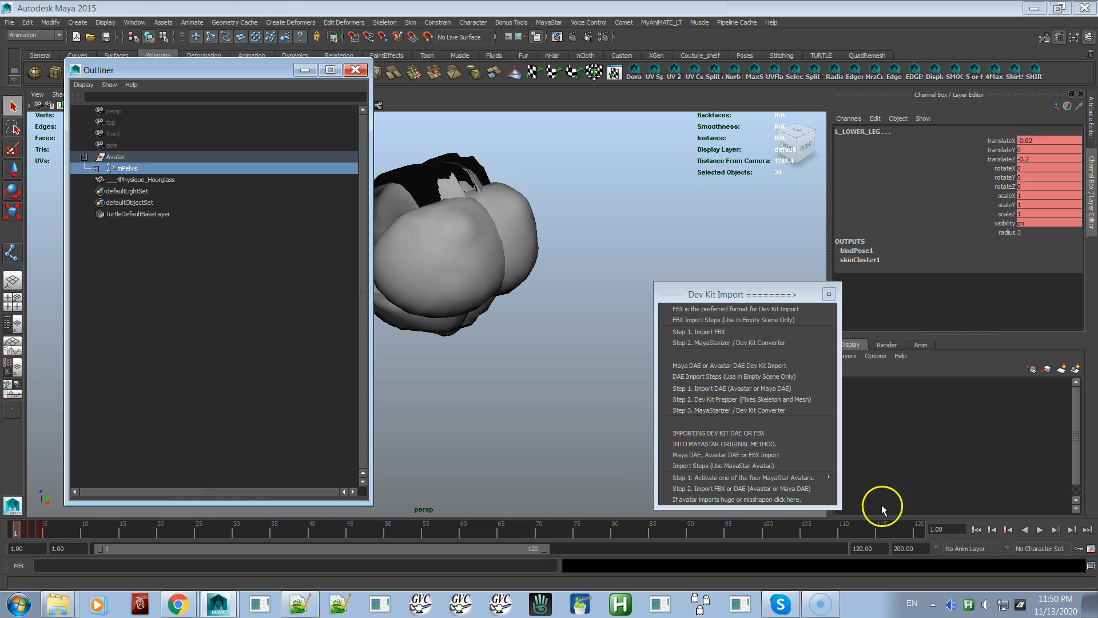
Extend the end of the playback range to frame 600, and further to frame 1000
left_click(863, 549)
double_click(863, 549)
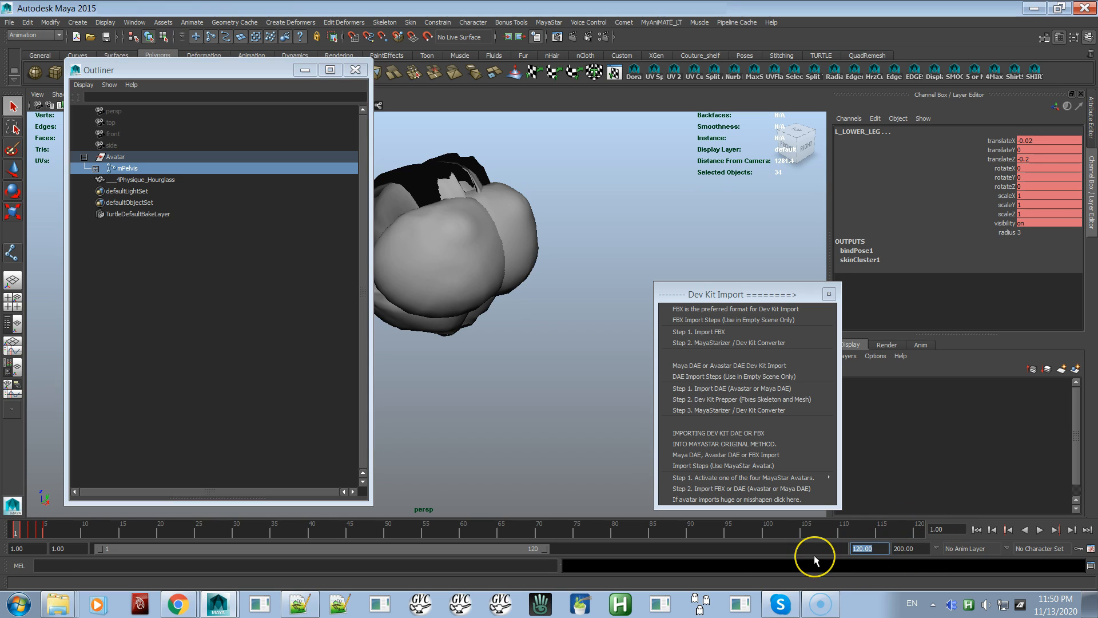
type("600")
key("Return")
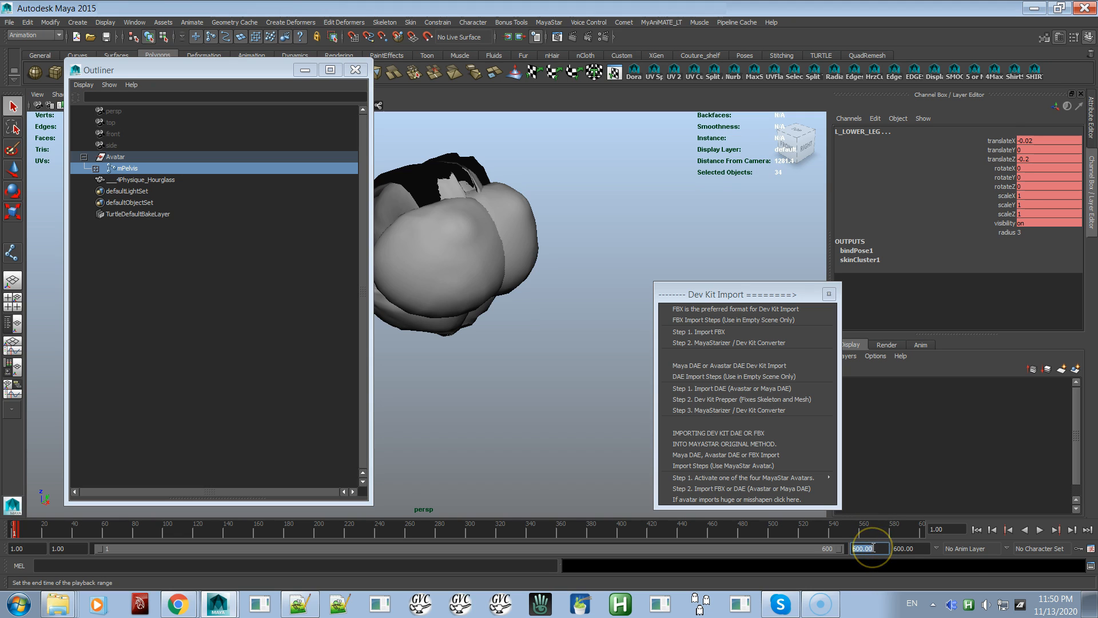
type("1000")
key("Return")
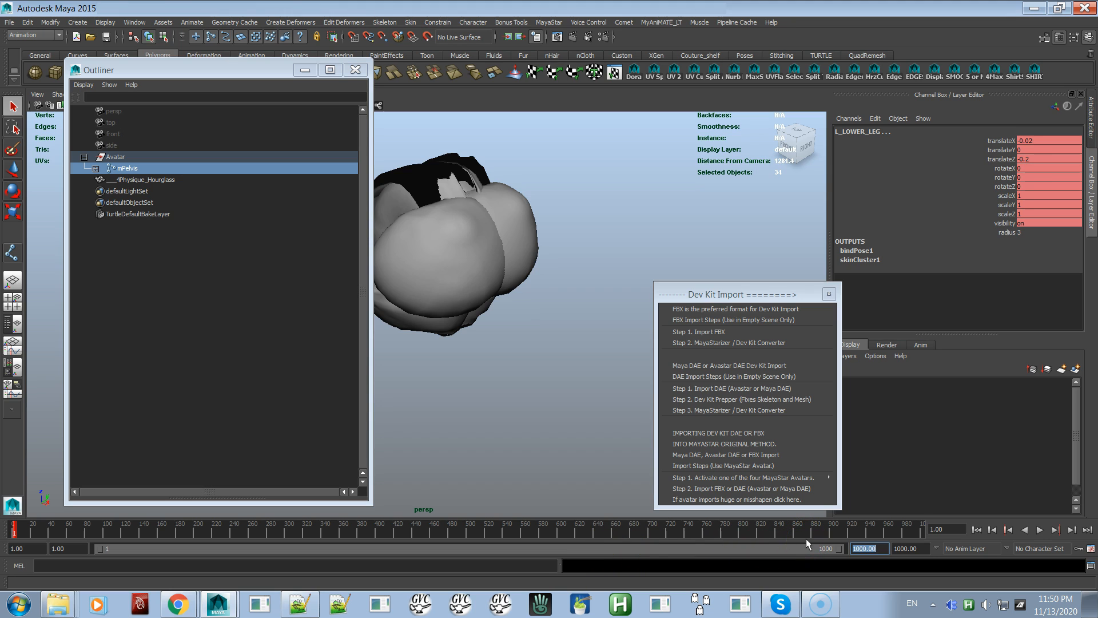
Set the end of the playback range to frame 6 and go to that frame
type("6")
key("Return")
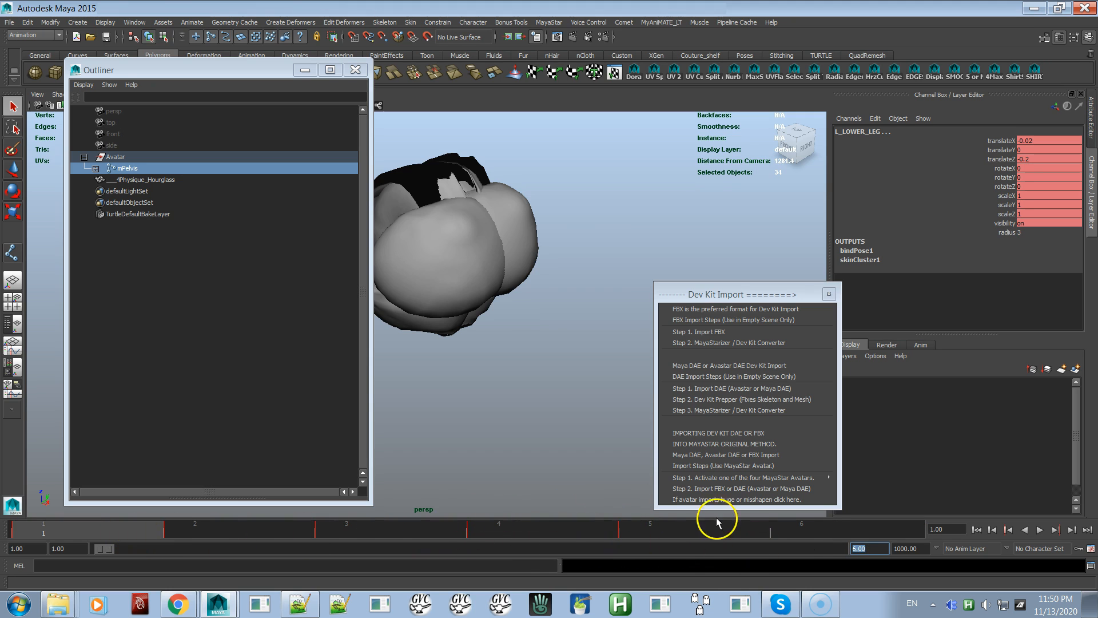
left_click(835, 527)
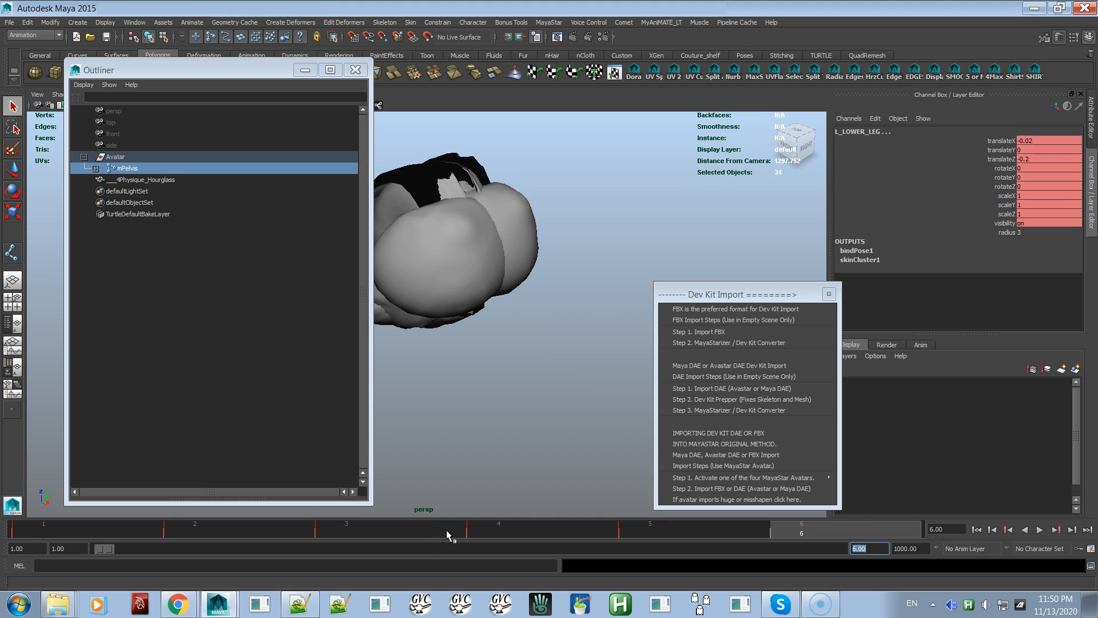
Delete the selected joints' animation keys at frames 3 and 5
left_click(366, 527)
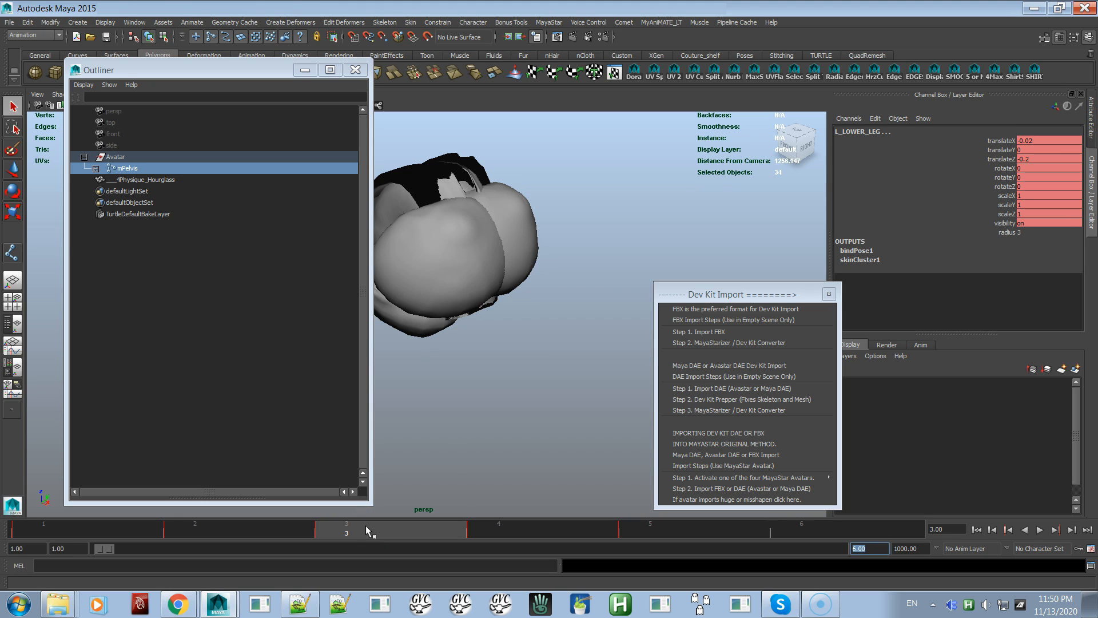
right_click(366, 525)
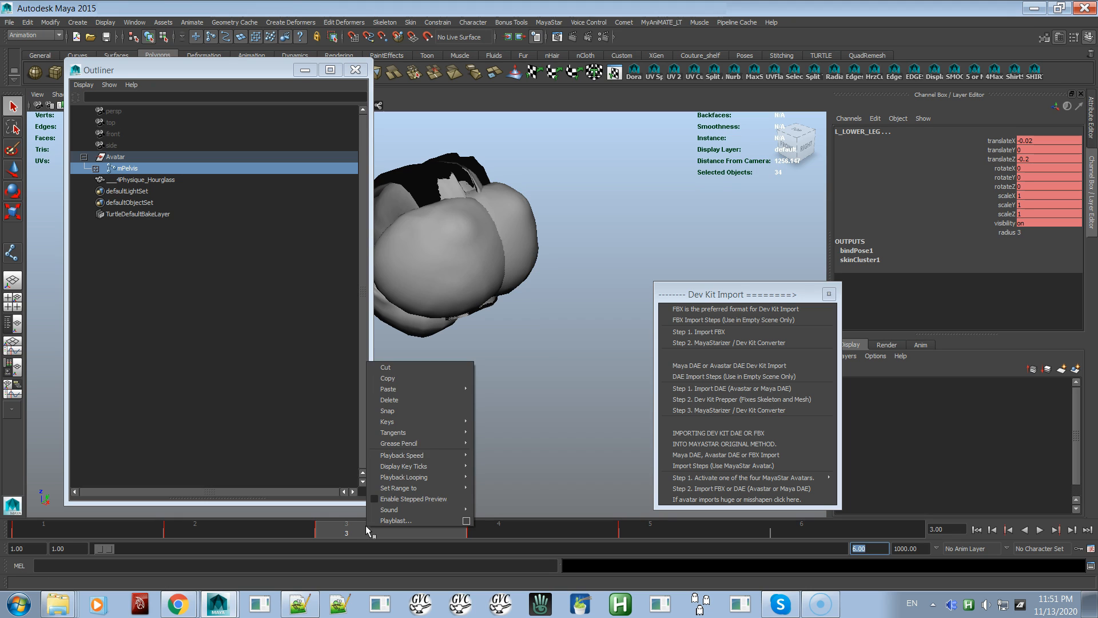
left_click(423, 400)
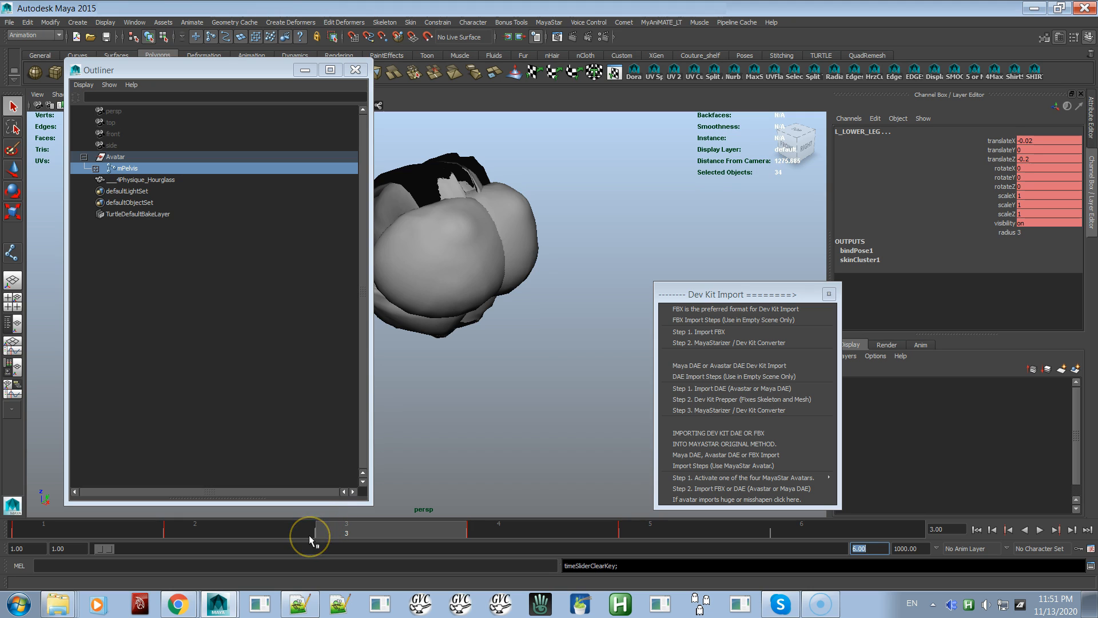
left_click(639, 532)
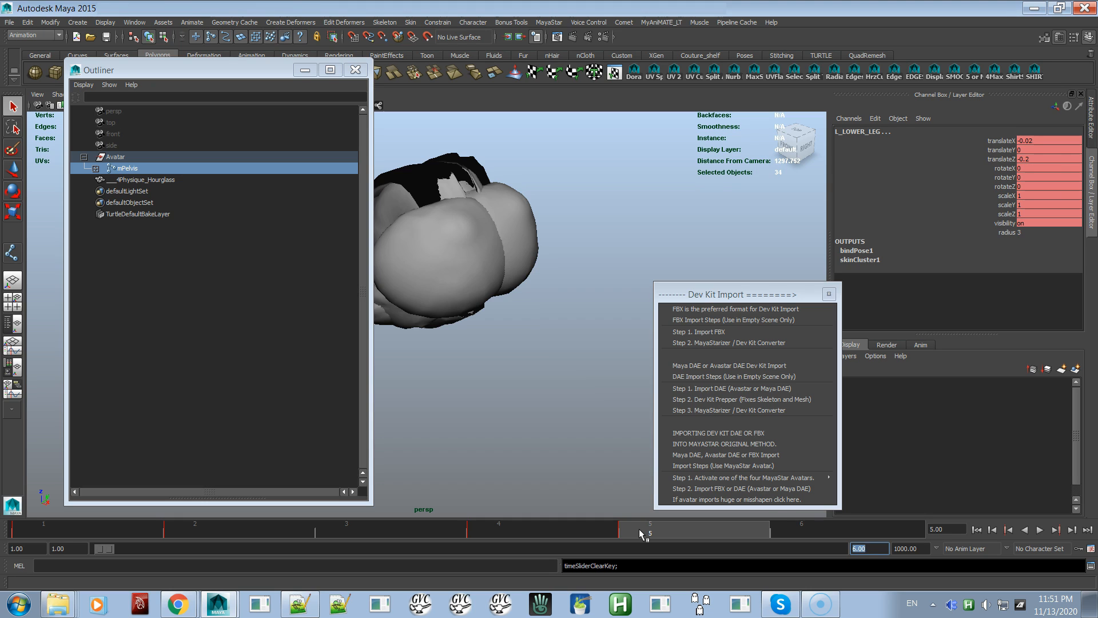
right_click(639, 528)
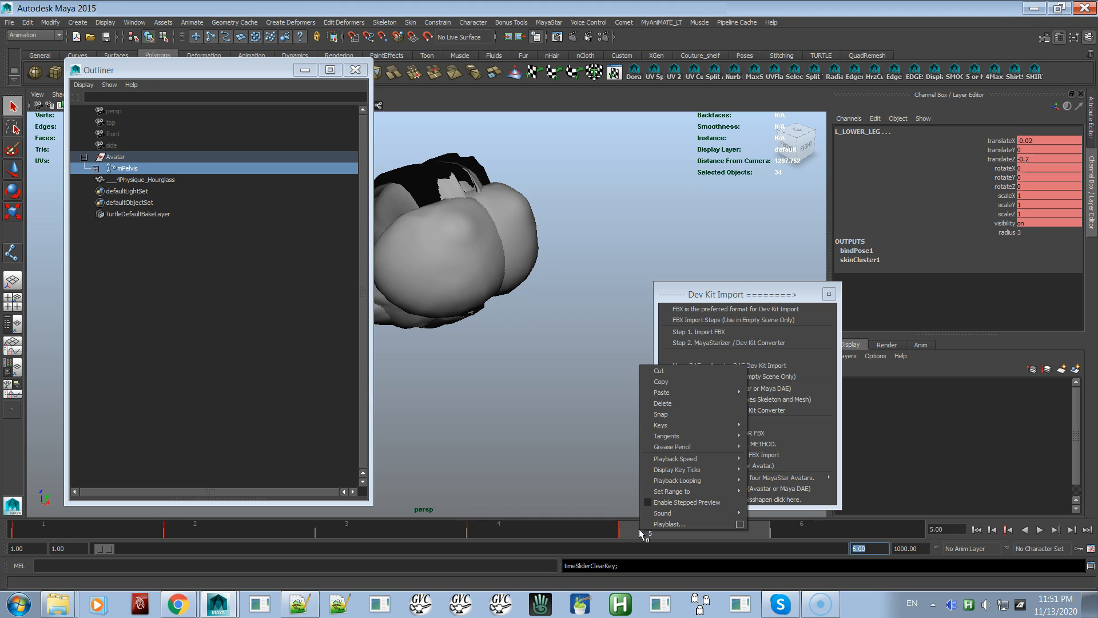
left_click(663, 404)
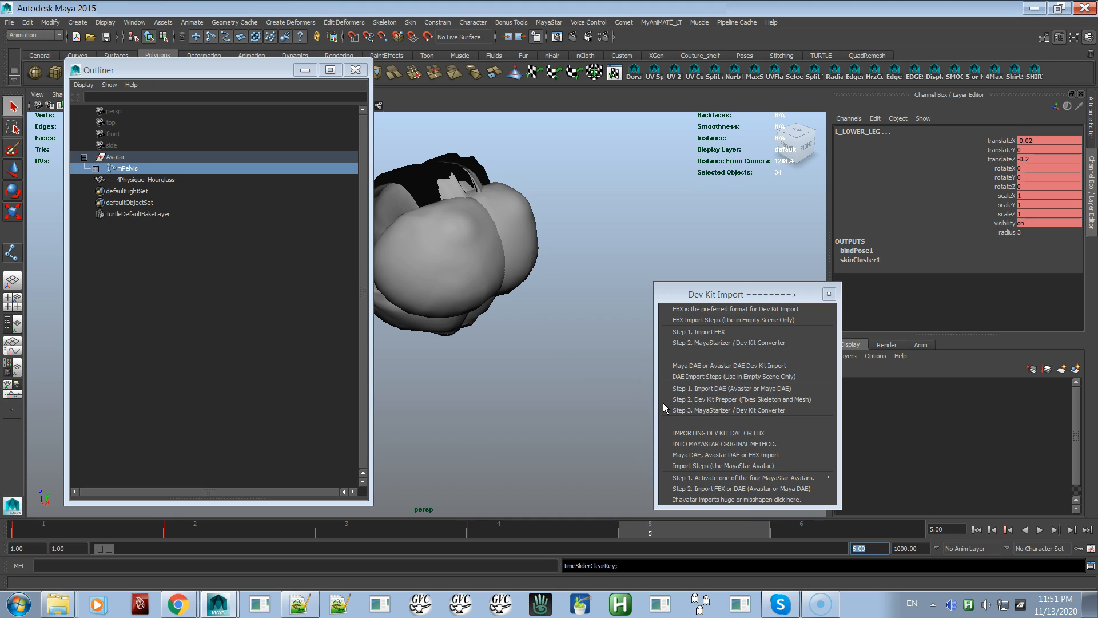
Delete the selected joints' remaining animation keys at frames 4, 2 and 1
left_click(493, 530)
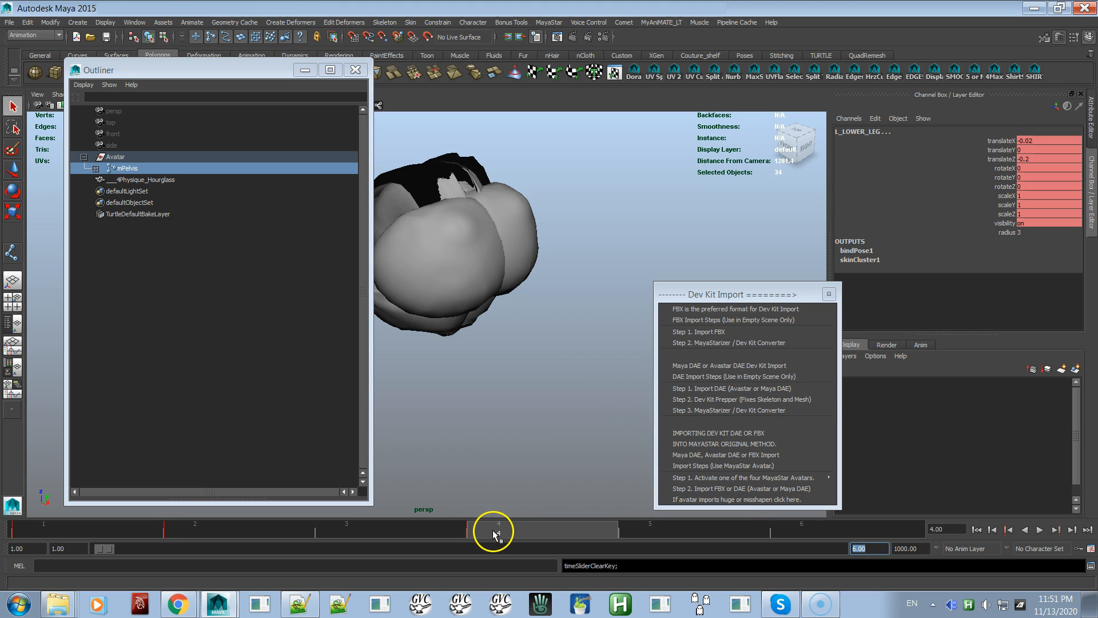
right_click(493, 530)
left_click(509, 405)
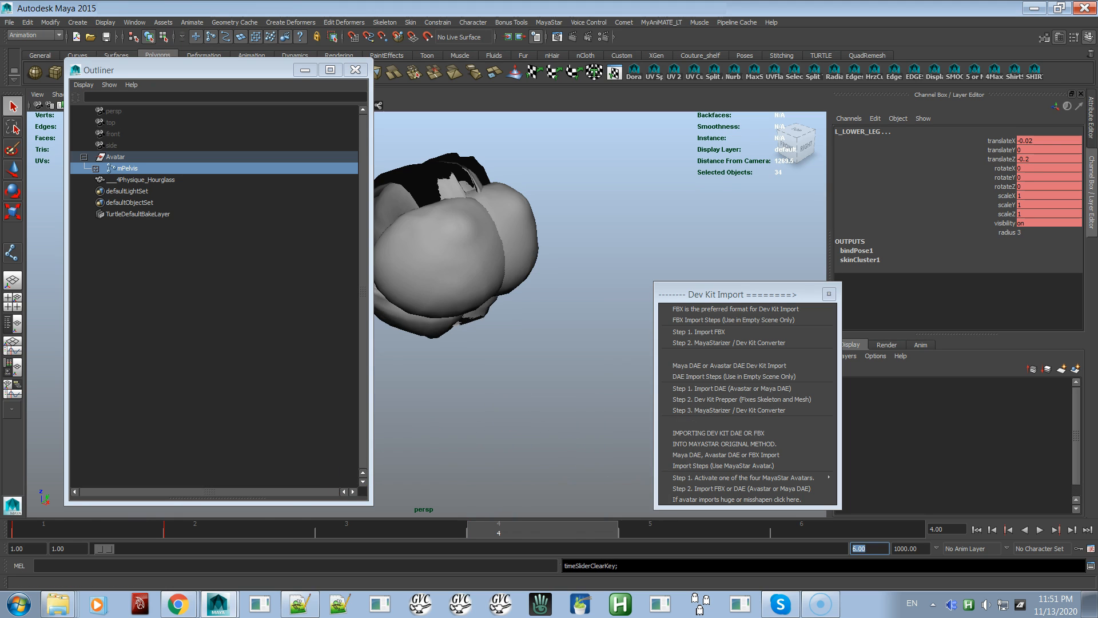
left_click(263, 529)
right_click(264, 529)
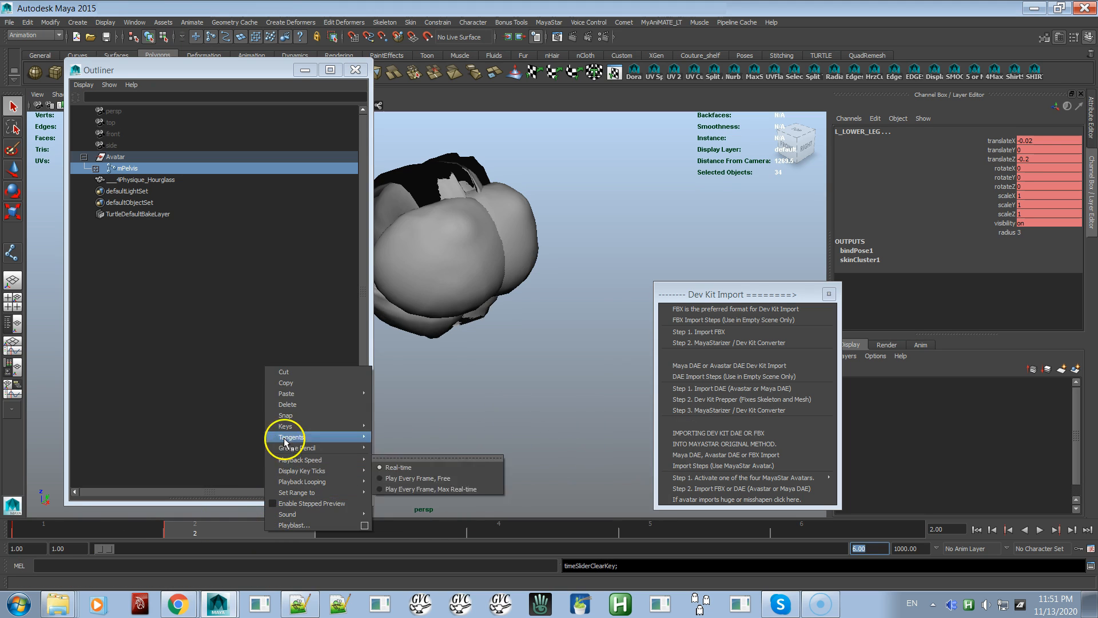
left_click(282, 404)
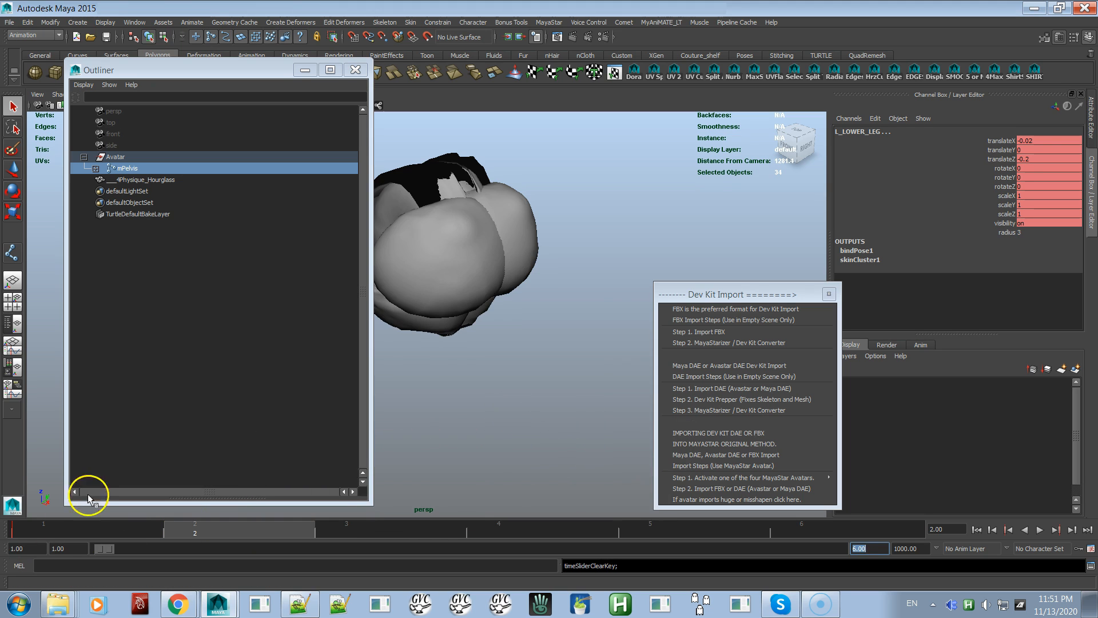
left_click(36, 528)
right_click(36, 529)
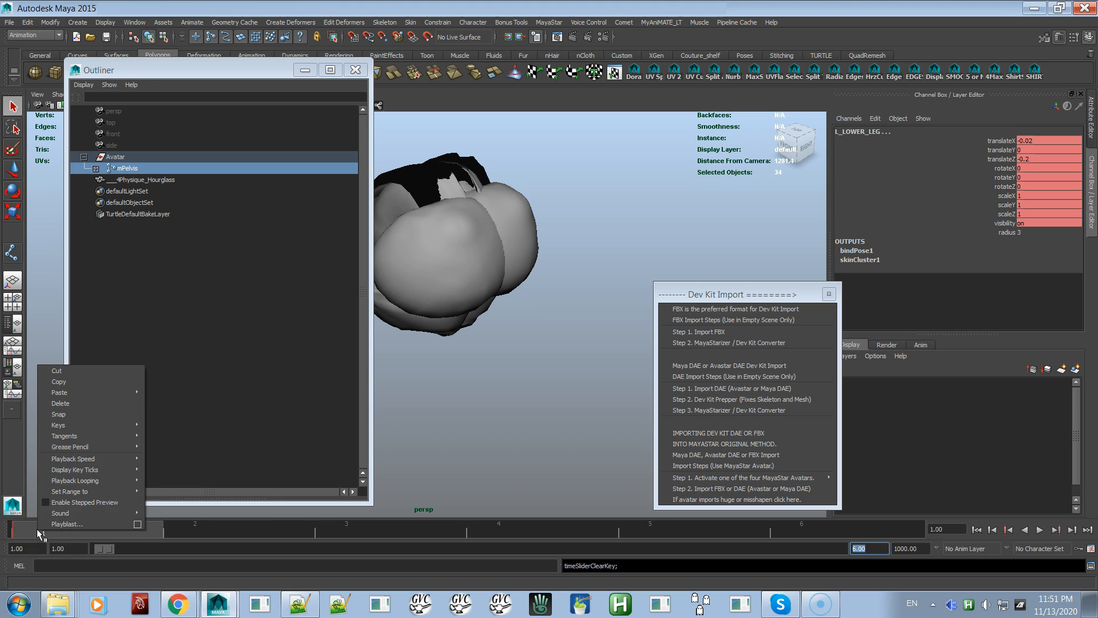
left_click(73, 404)
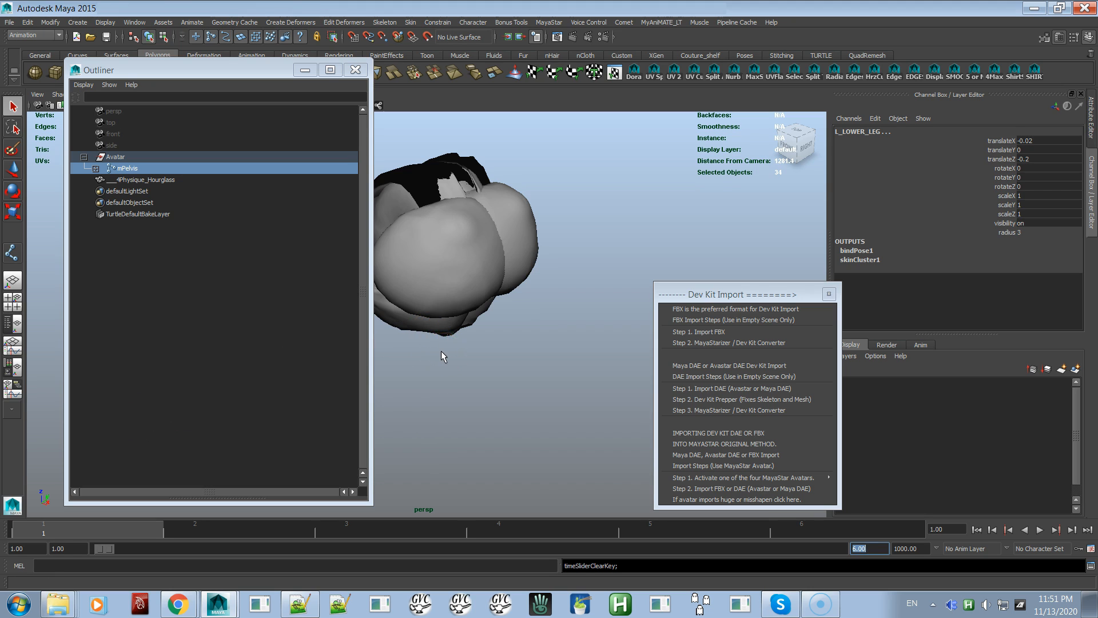
Detach the skin from the ___4Physique_Hourglass mesh and frame the mesh in the view
left_click_drag(507, 360, 458, 342, "alt")
right_click_drag(458, 342, 519, 429, "alt")
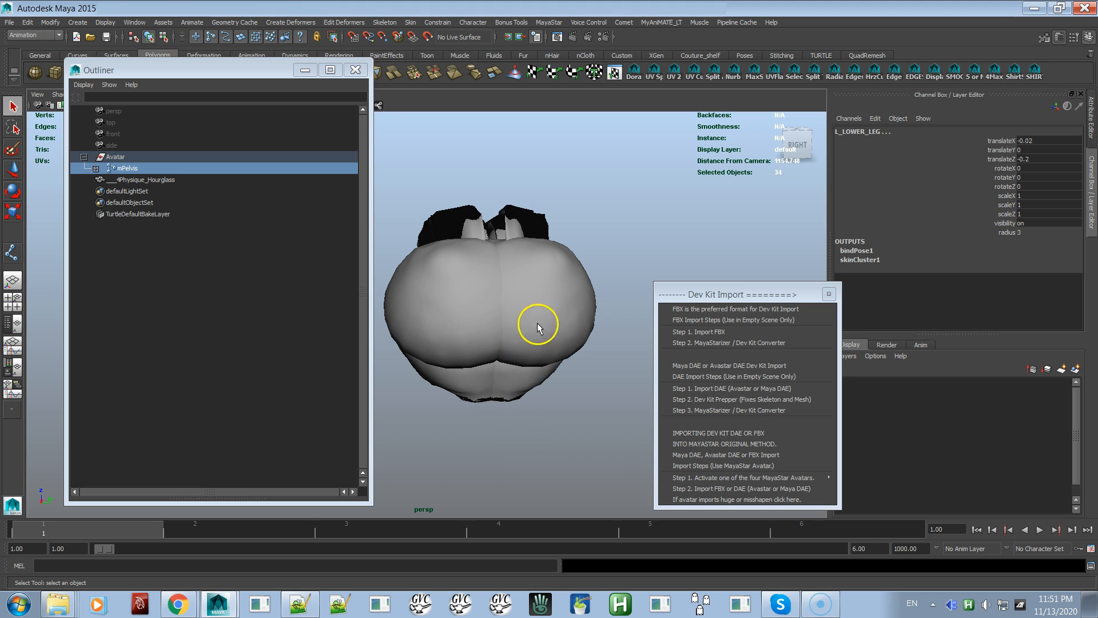
left_click(558, 296)
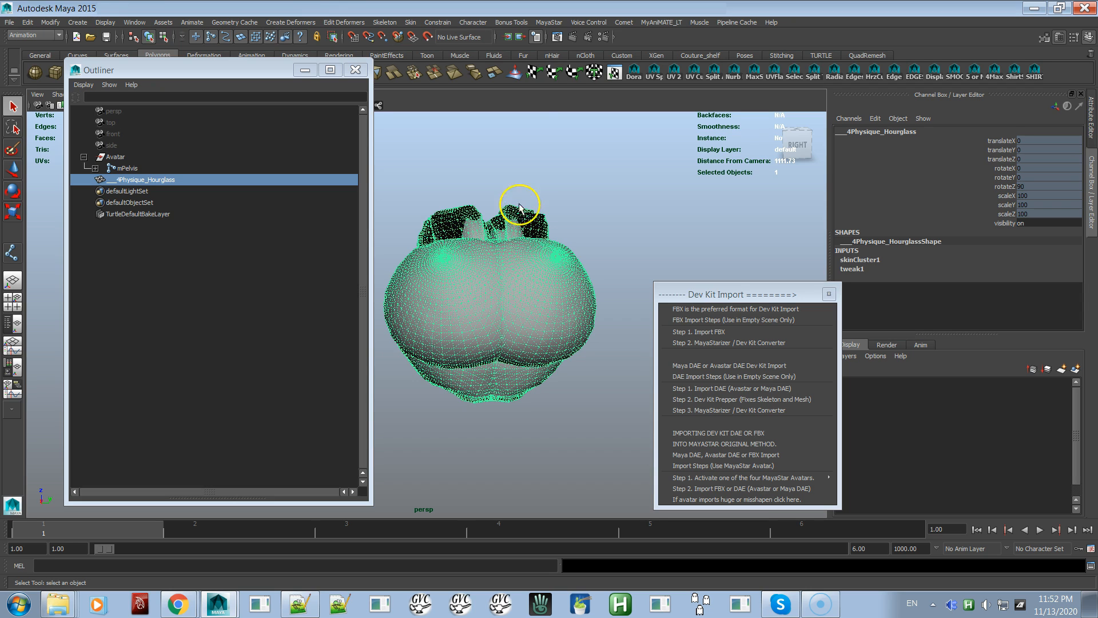
left_click(550, 22)
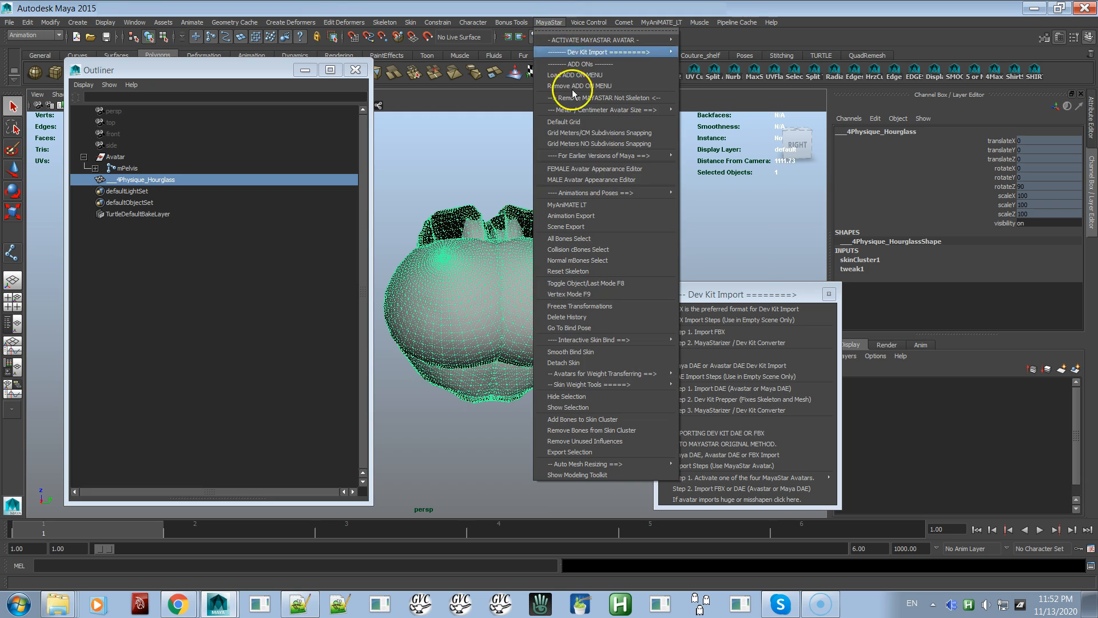
left_click(589, 364)
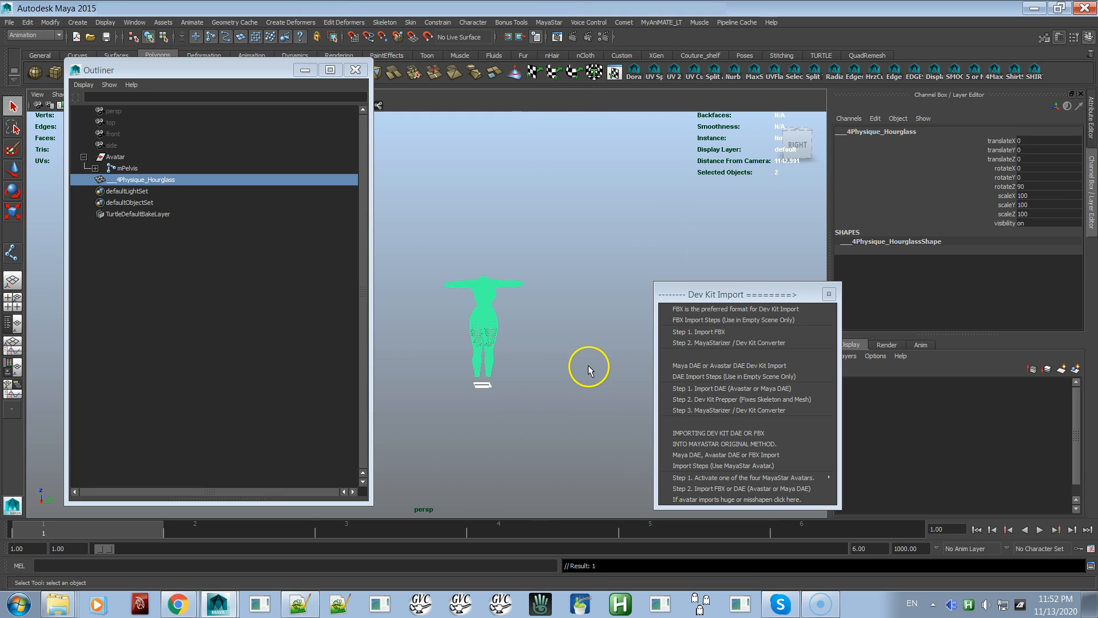
key("f")
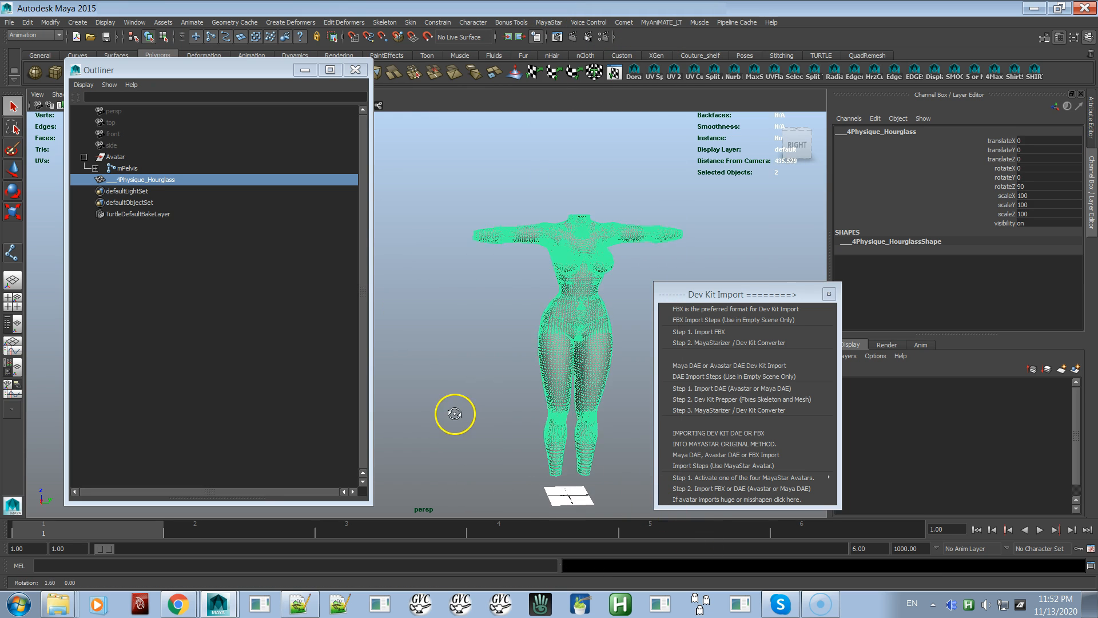
Deselect the mesh, turn on X-ray joints in the perspective view and narrow the Outliner slightly
left_click(613, 306)
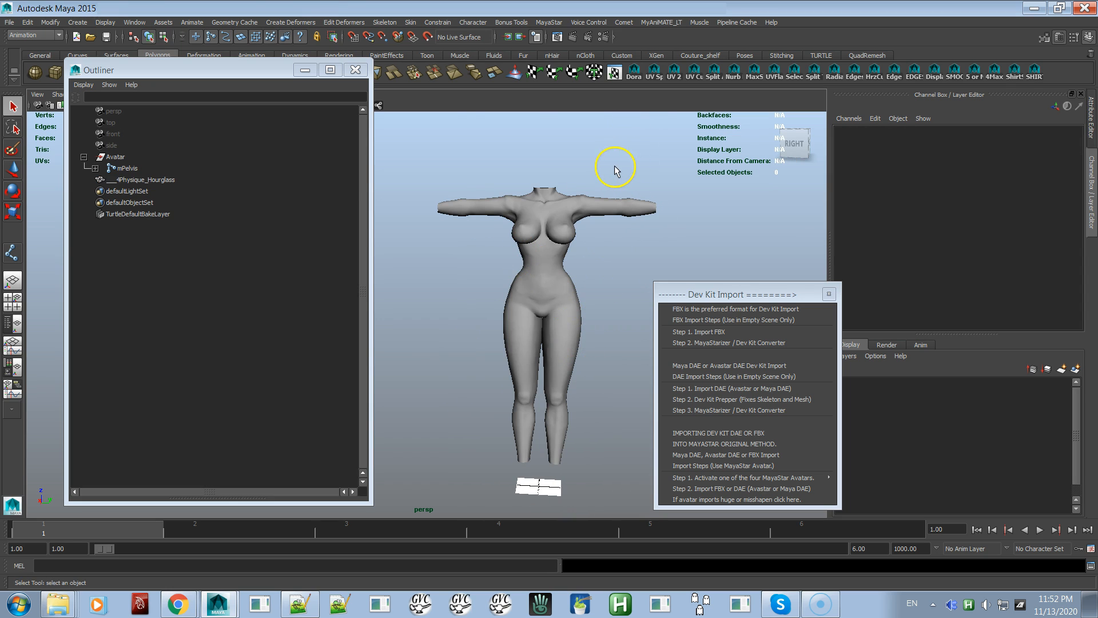
left_click(379, 105)
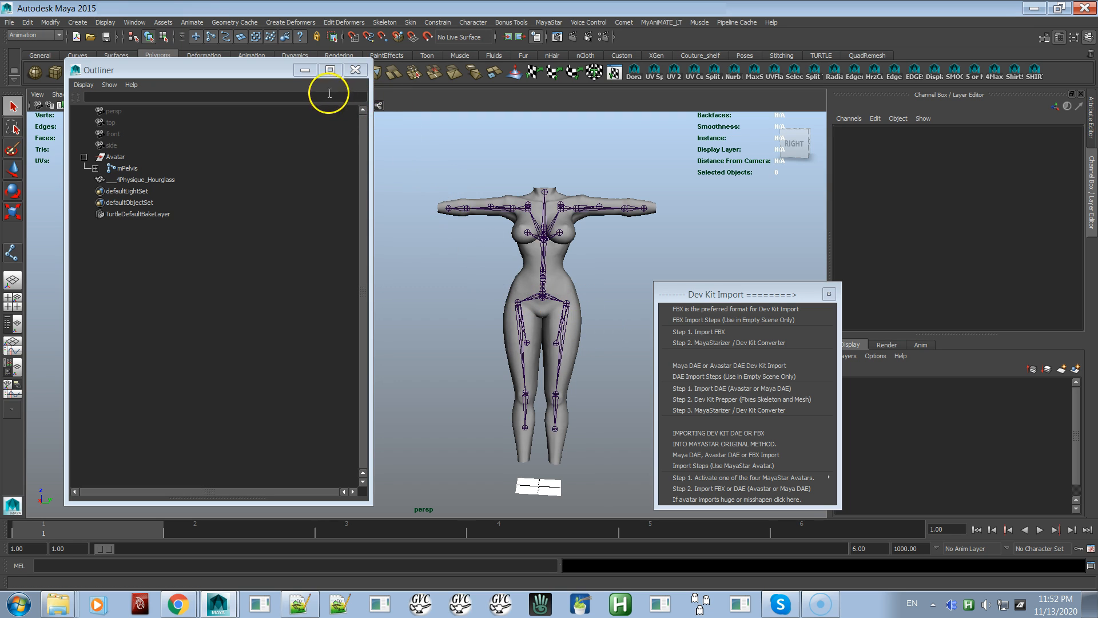
left_click_drag(371, 122, 362, 122)
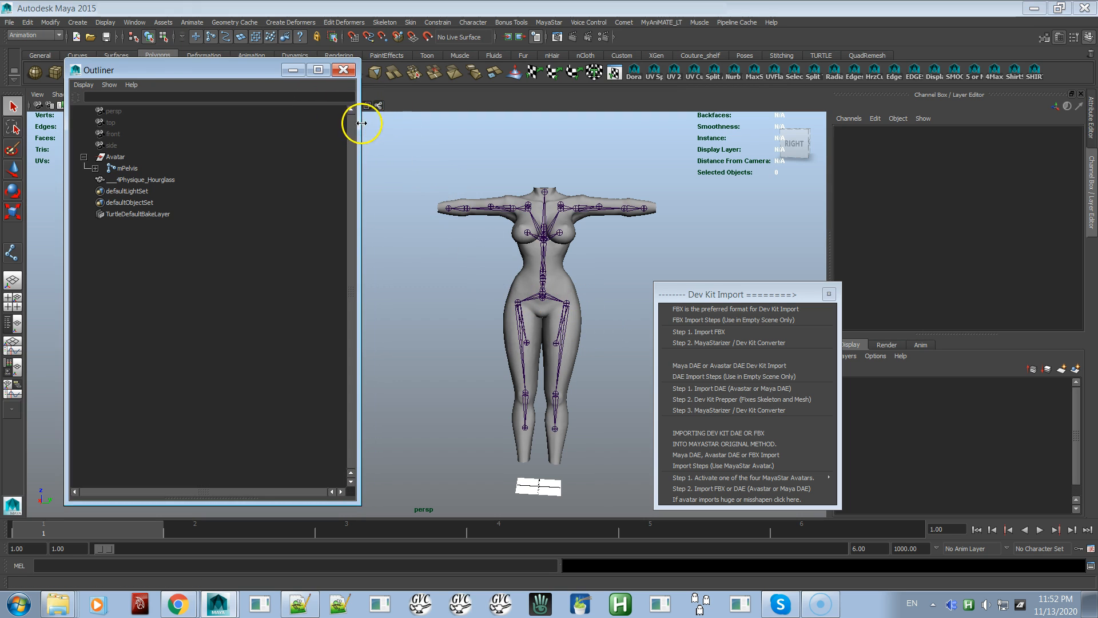
scroll(520, 278, "up", 2)
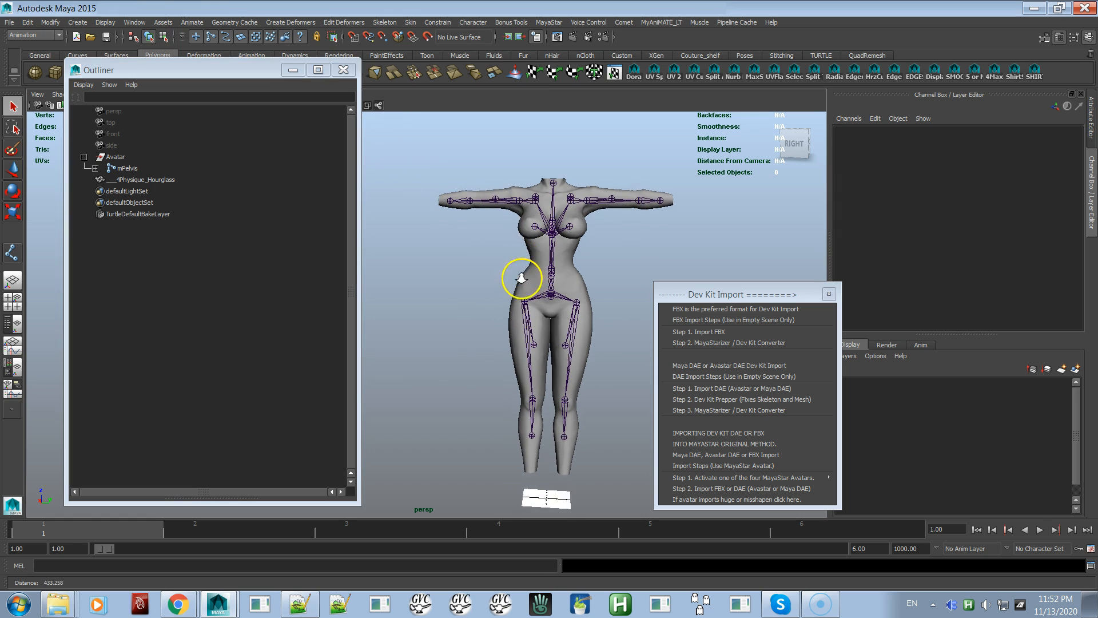
Examine how the skeleton sits inside the mesh by selecting the left and right shoulder and hip joints in turn
left_click(634, 194)
left_click(638, 193)
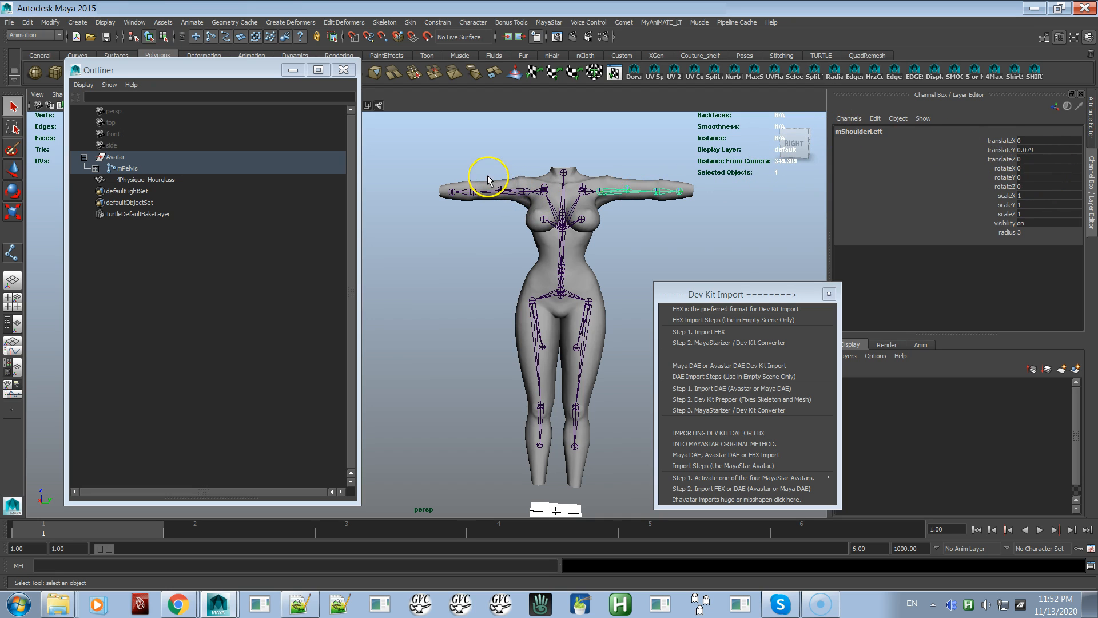
left_click(489, 197)
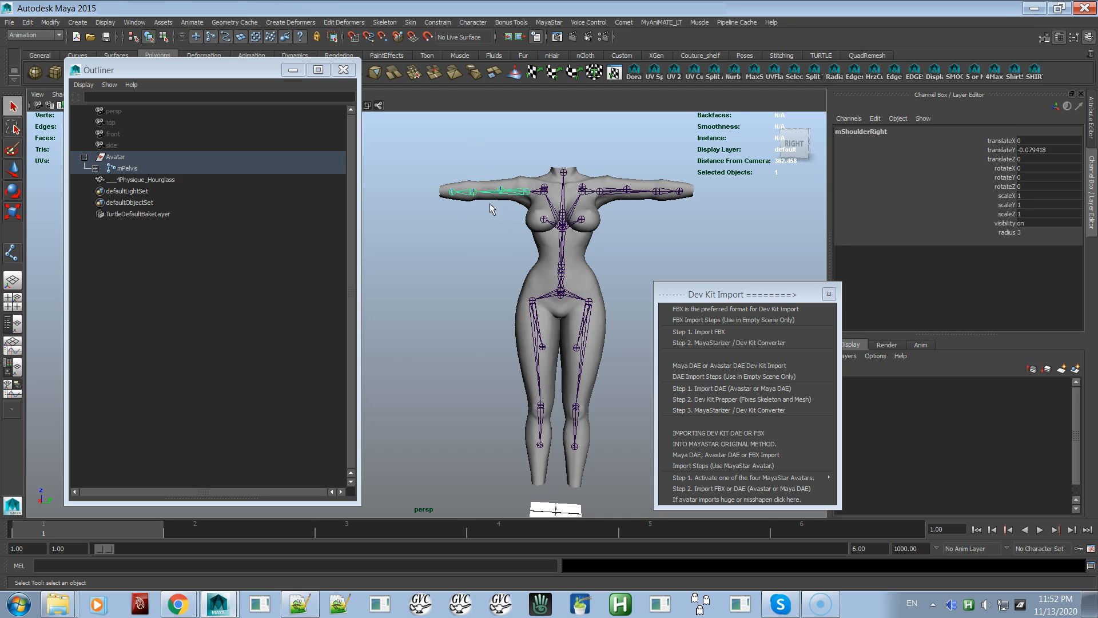
left_click(548, 375)
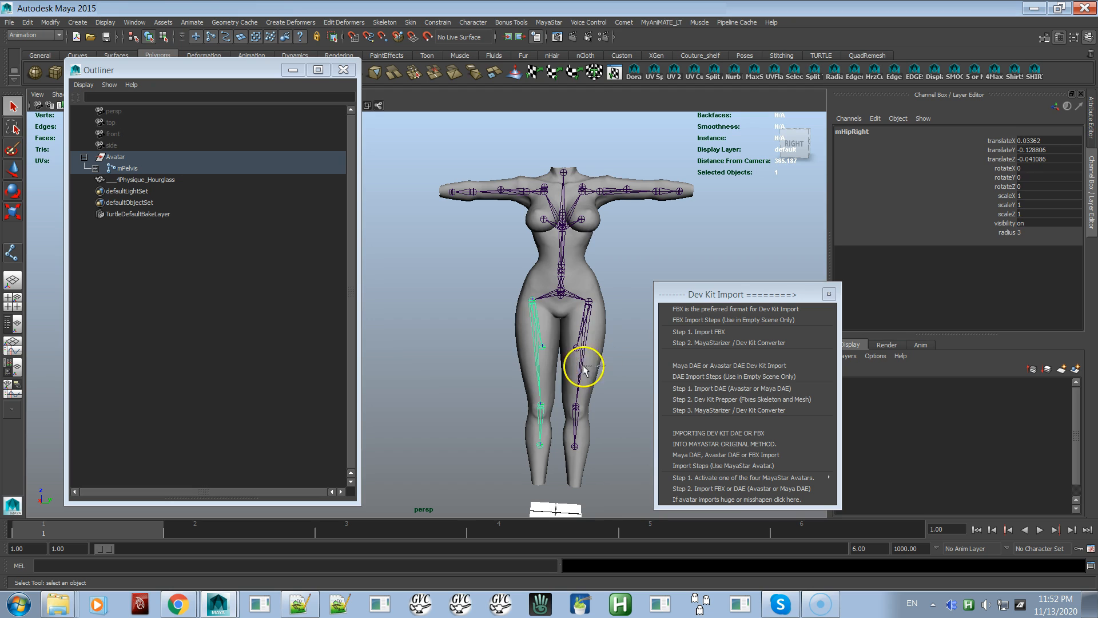
left_click(572, 372)
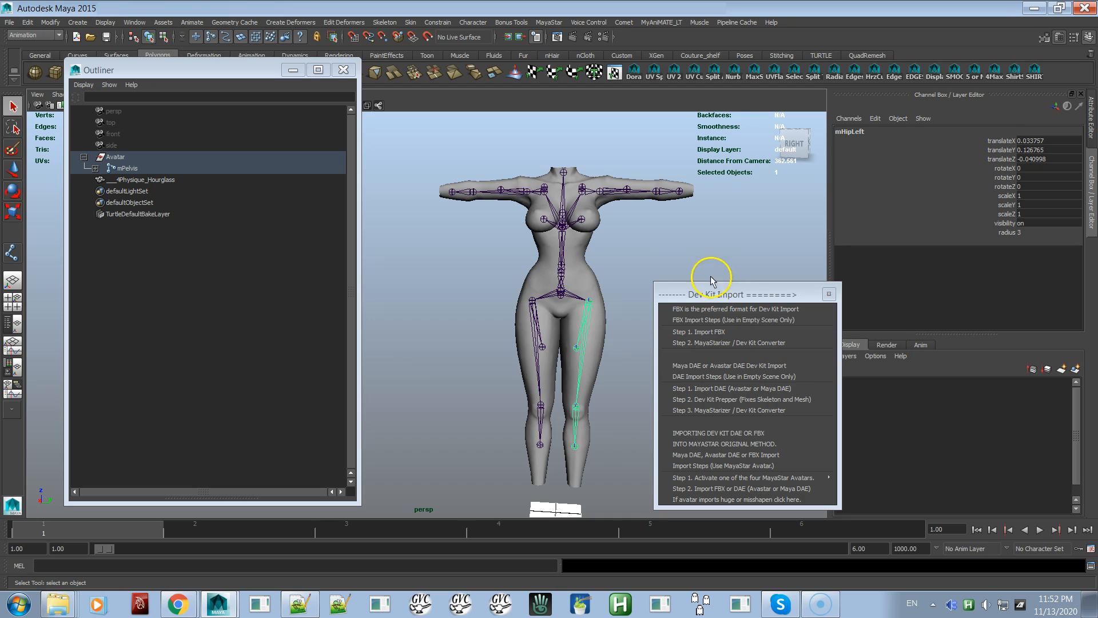
Undo the joint selections and the skin detachment, and frame the ___4Physique_Hourglass mesh
key("ctrl+z")
key("ctrl+z")
key("ctrl+z")
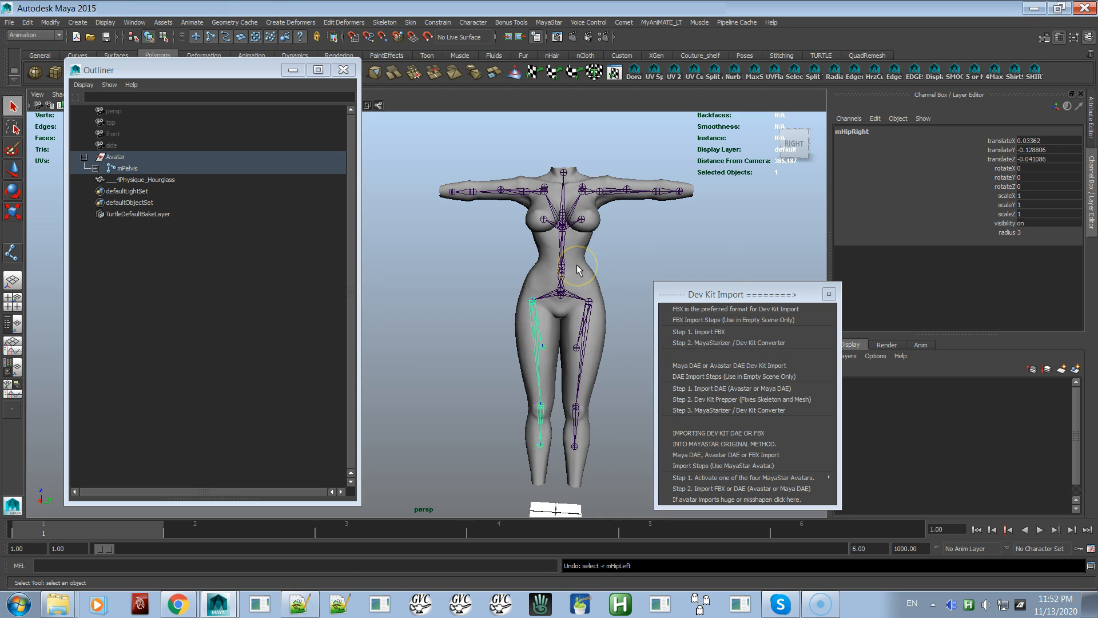
key("ctrl+z")
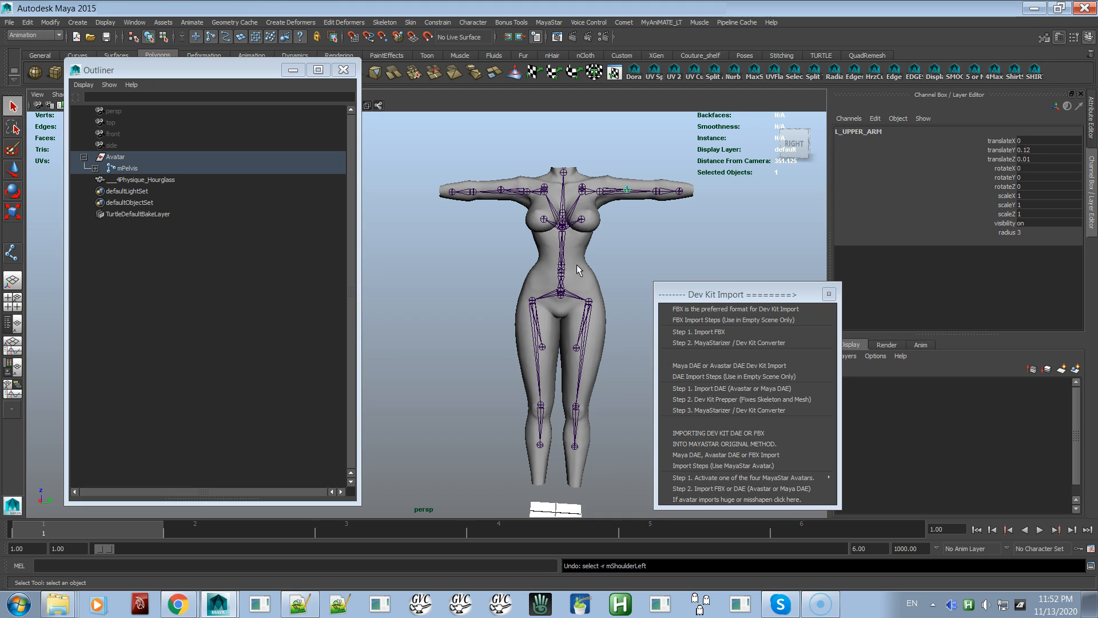
key("ctrl+z")
key("ctrl+z")
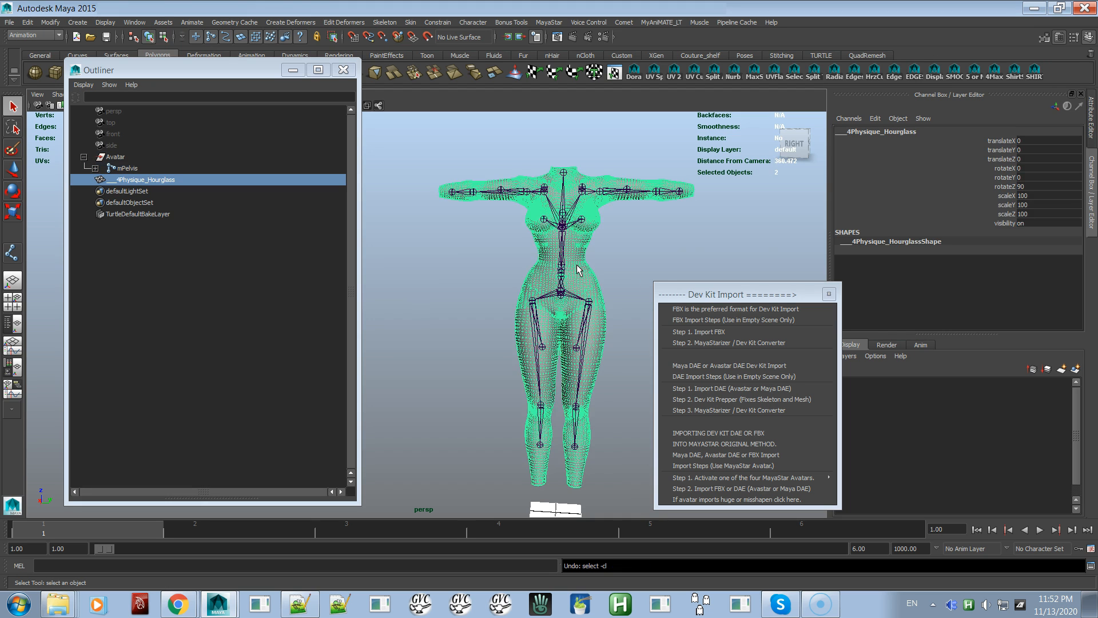
key("ctrl+z")
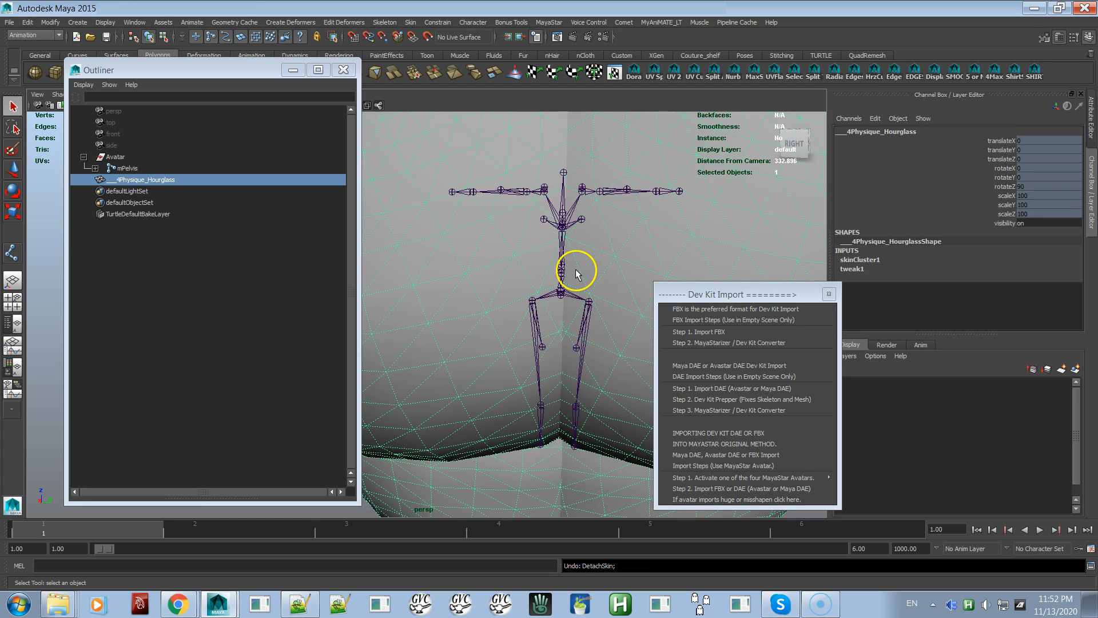
key("f")
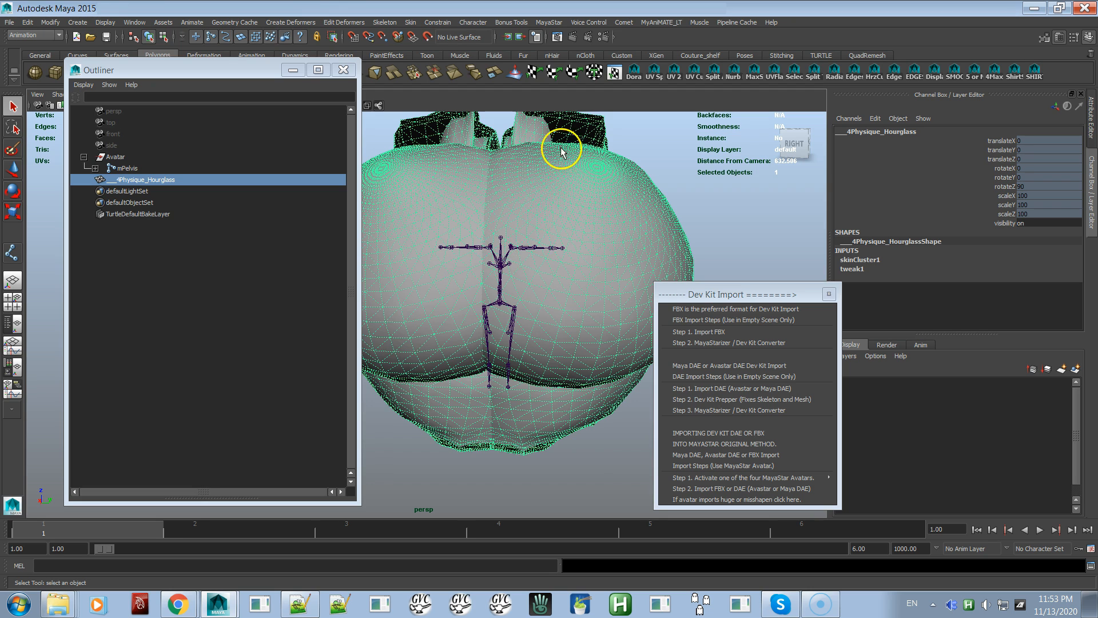
Detach the skin from the ___4Physique_Hourglass mesh with the MayaStar Detach Skin with History command
left_click(557, 26)
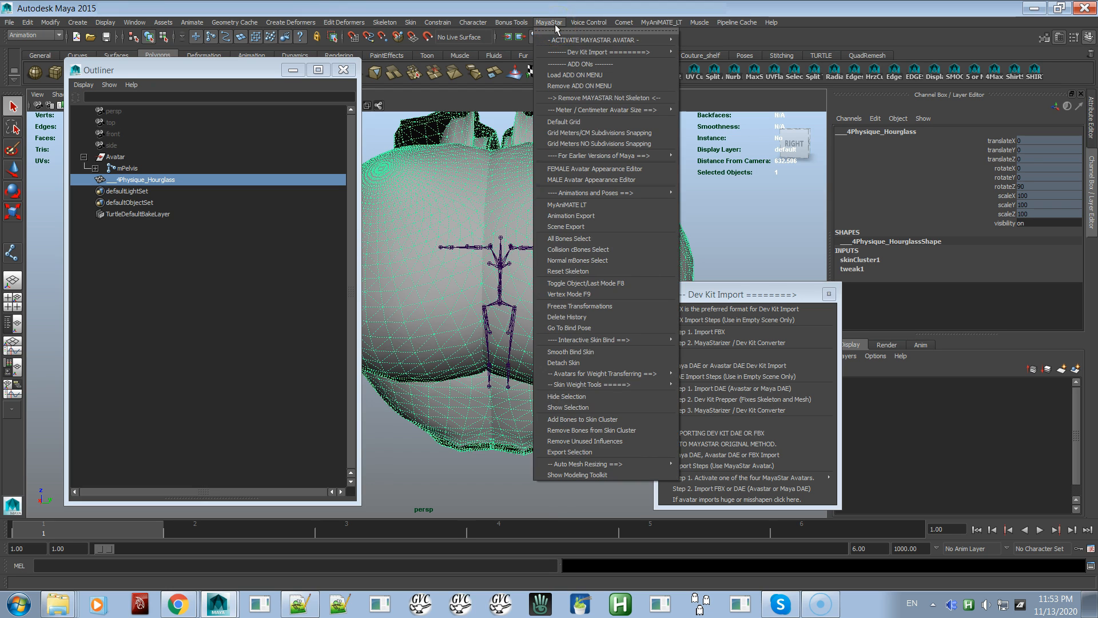
mouse_move(622, 339)
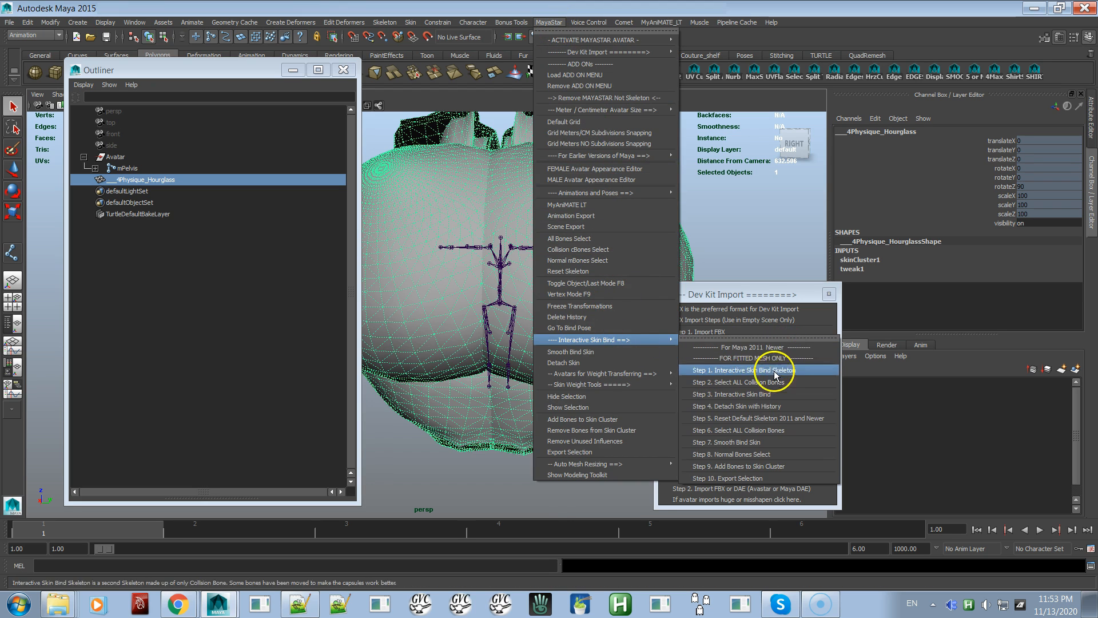
left_click(745, 407)
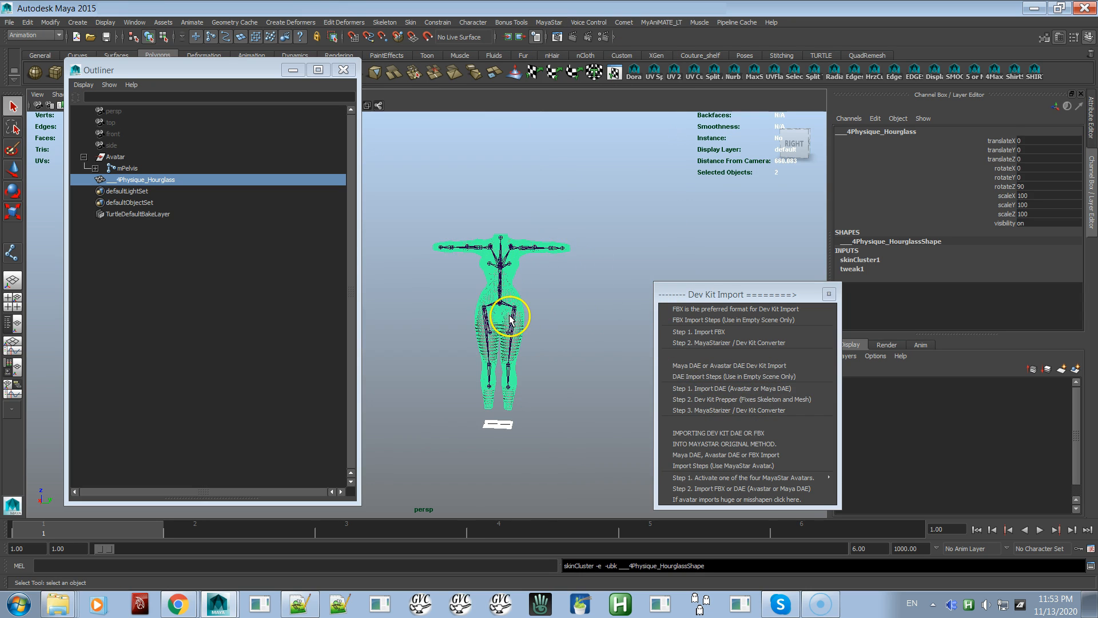
Try moving the Hourglass mesh about 63.3 units along the Y axis and undo the move
key("w")
mouse_move(566, 429)
left_mouse_down()
mouse_move(591, 422)
mouse_move(581, 423)
left_mouse_up()
key("ctrl+z")
key("ctrl+z")
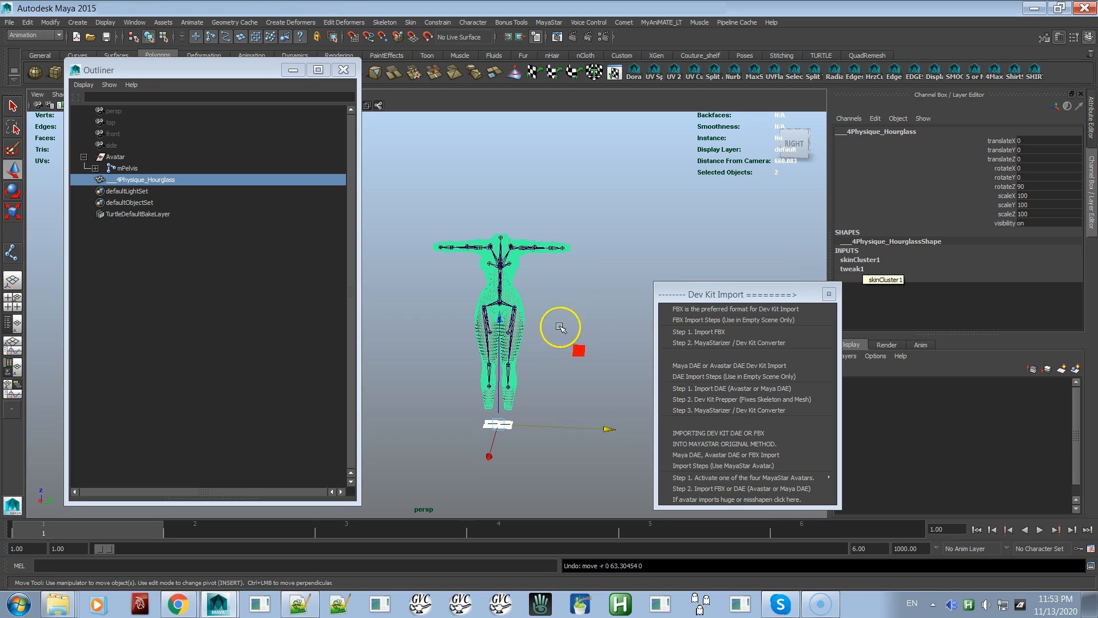
Try to smooth bind the ___4Physique_Hourglass mesh to the mPelvis skeleton with Bind to set to Selected joints
right_click_drag(473, 299, 493, 358, "alt")
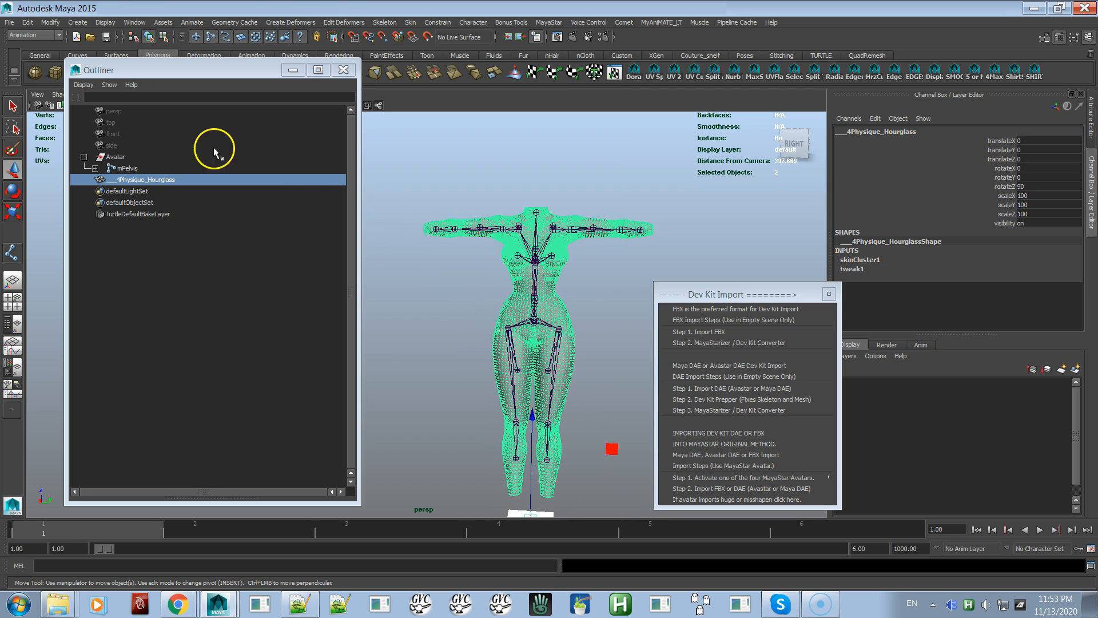
left_click(127, 169)
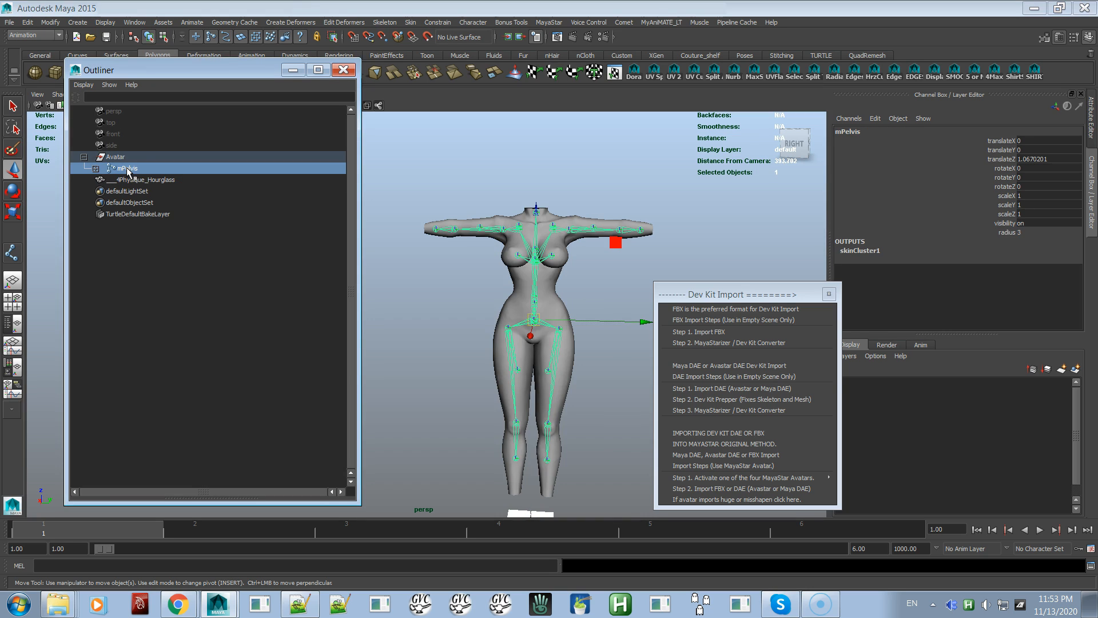
left_click(131, 181)
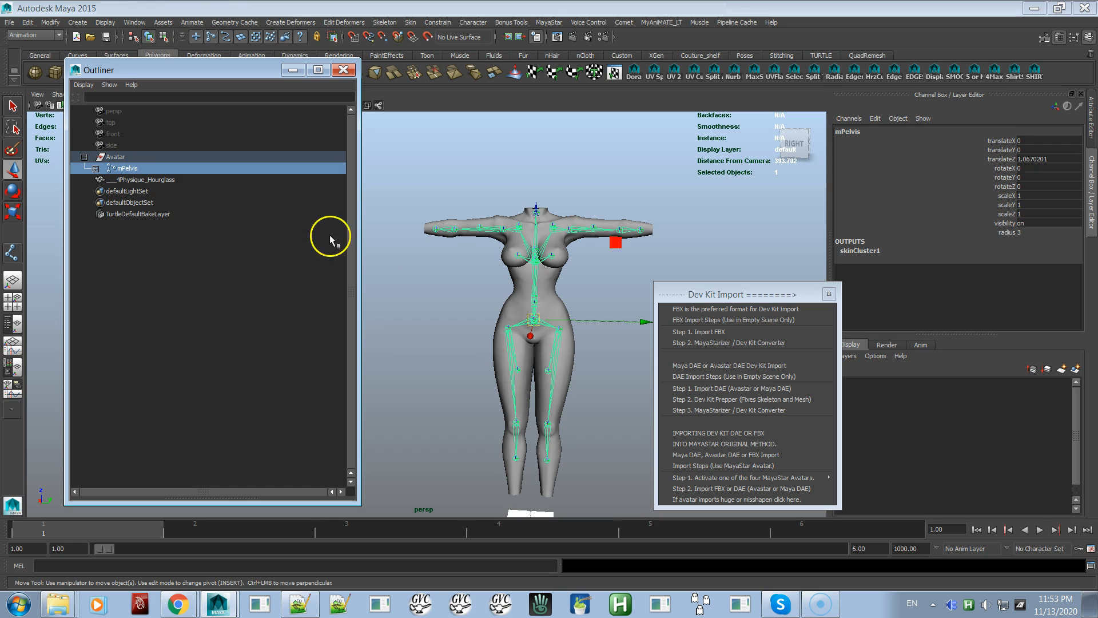
left_click(558, 301, "shift")
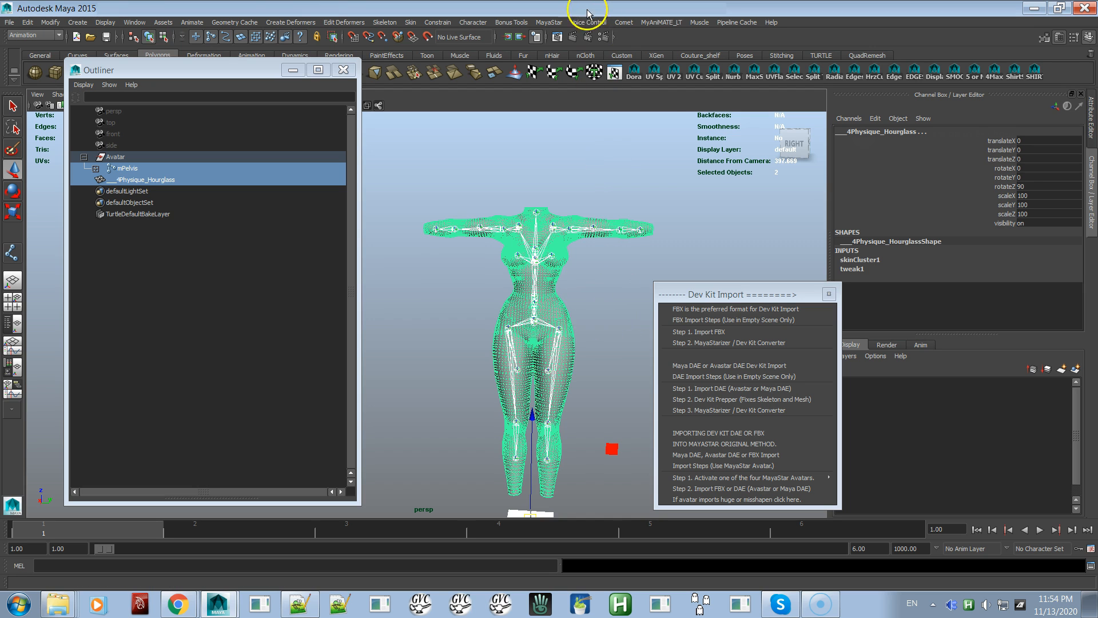
left_click(548, 21)
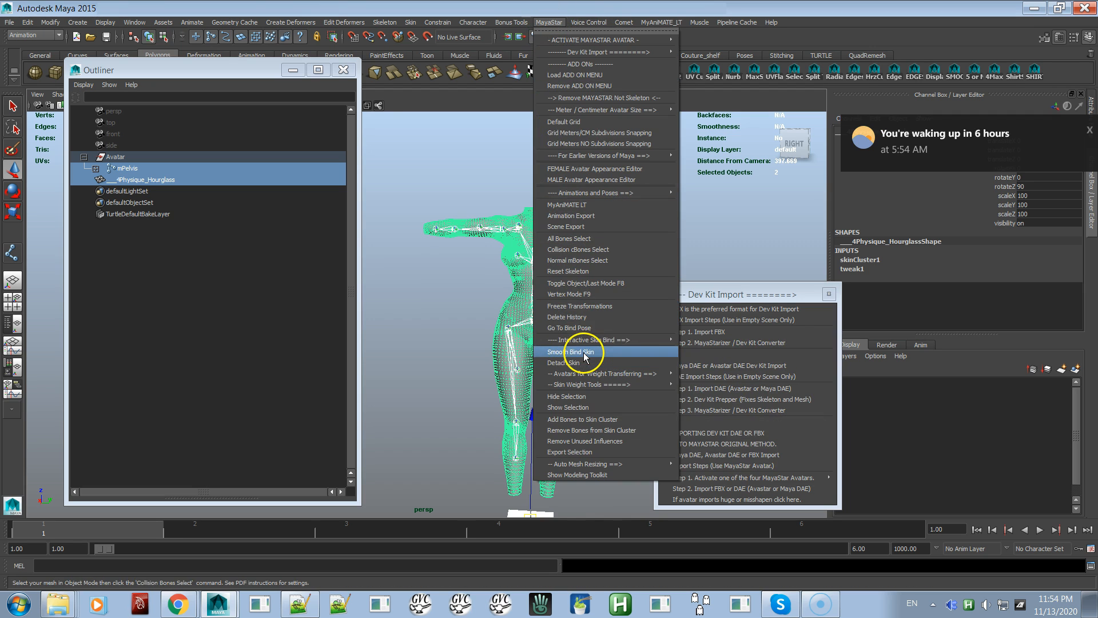
left_click(570, 351)
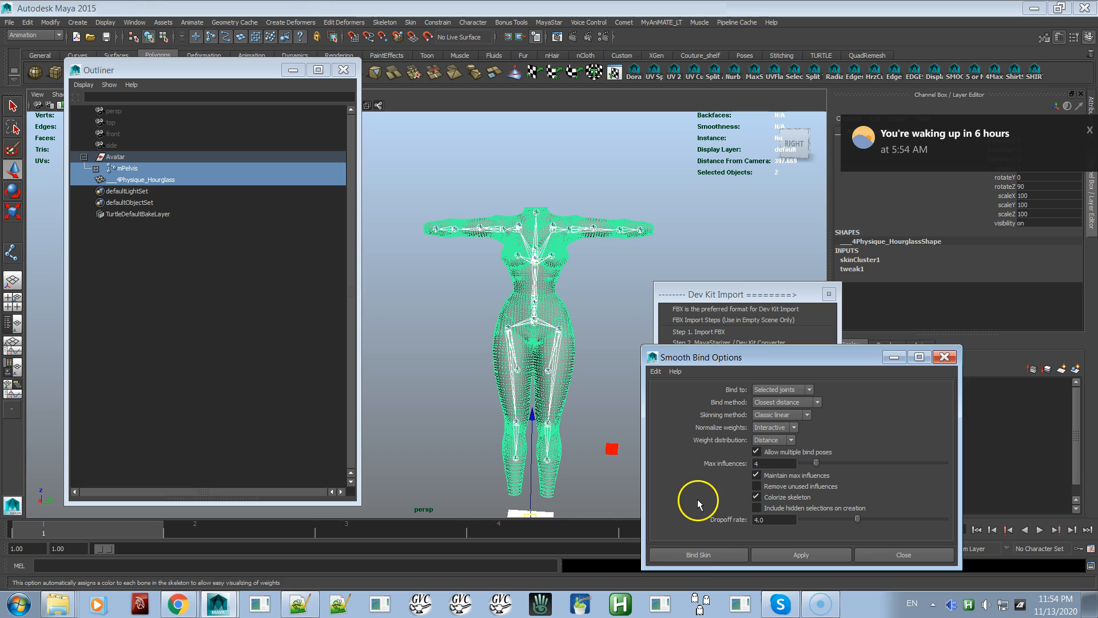
left_click(699, 553)
right_click_drag(525, 370, 456, 205, "alt")
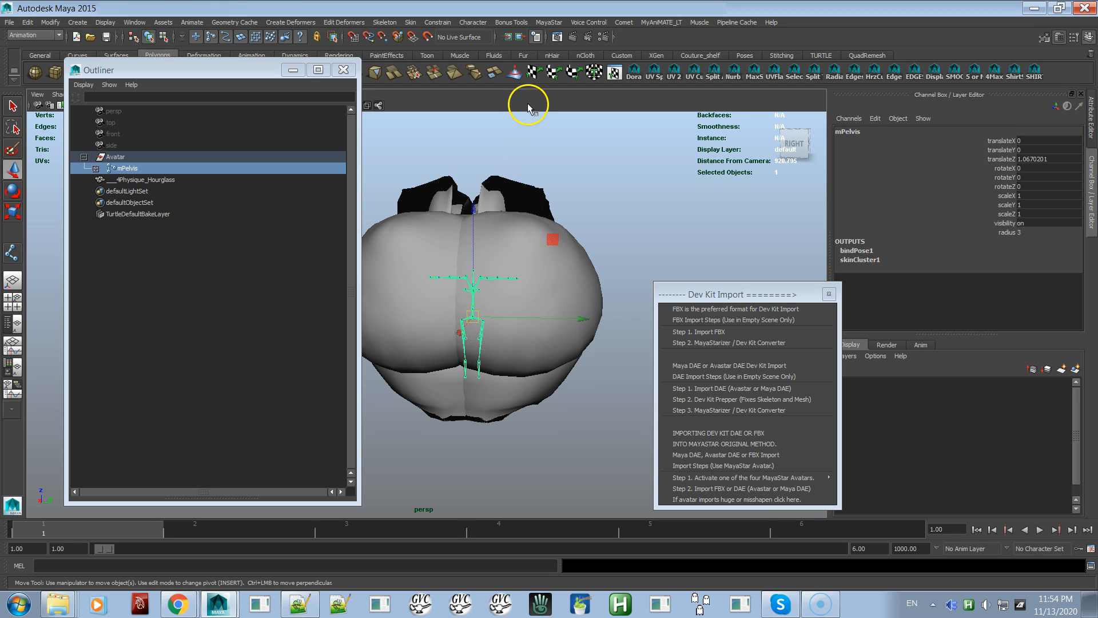
Select only the ___4Physique_Hourglass mesh and detach its newly bound skin with history
left_click(552, 23)
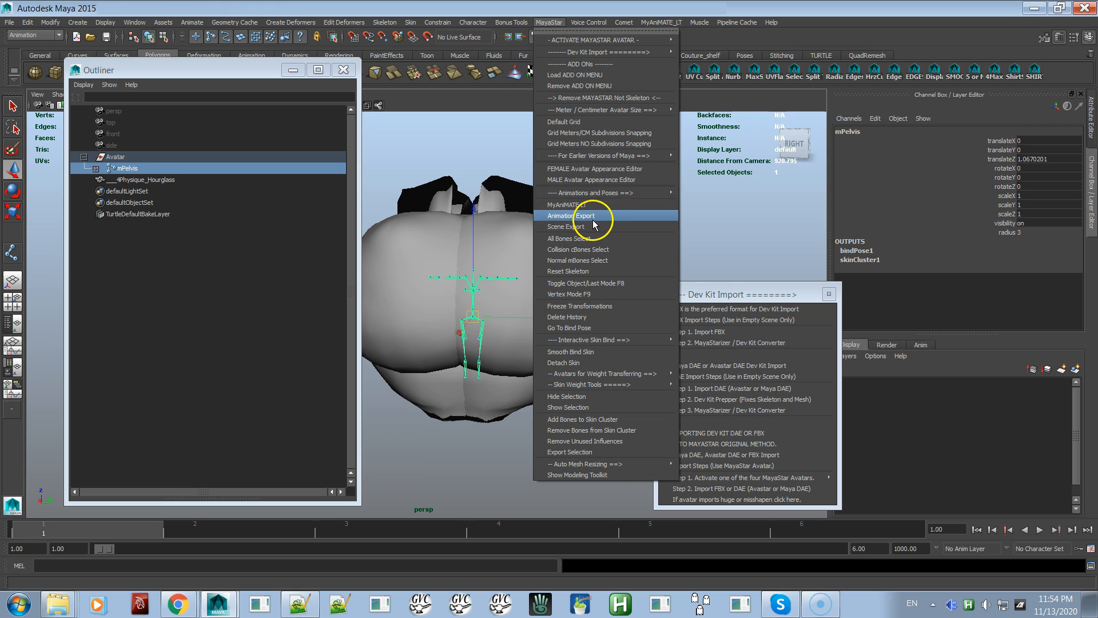
mouse_move(572, 375)
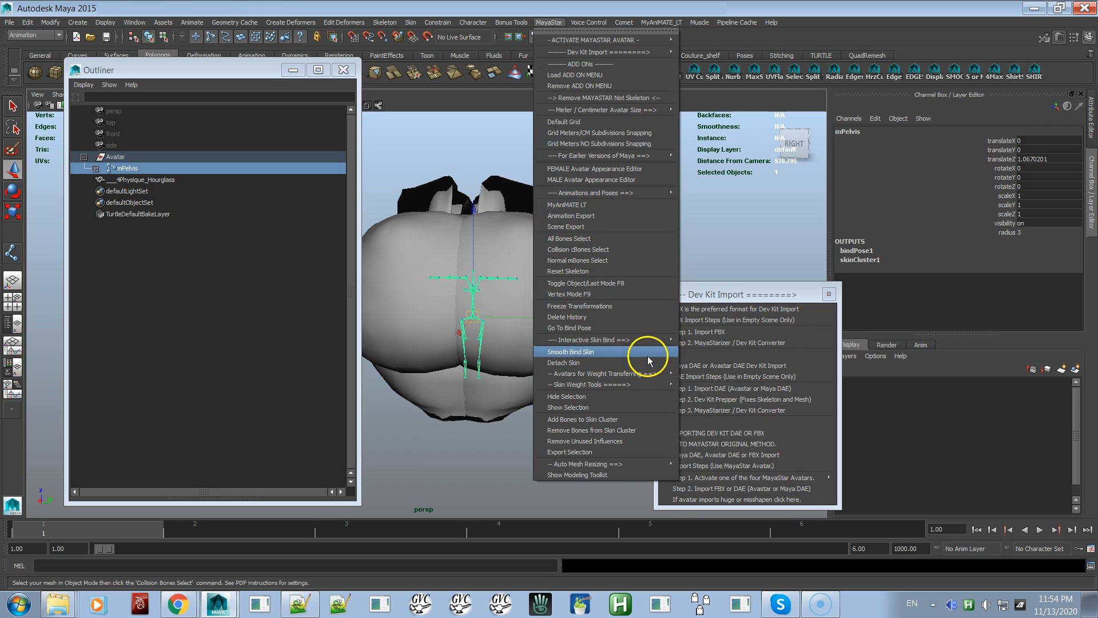
mouse_move(657, 343)
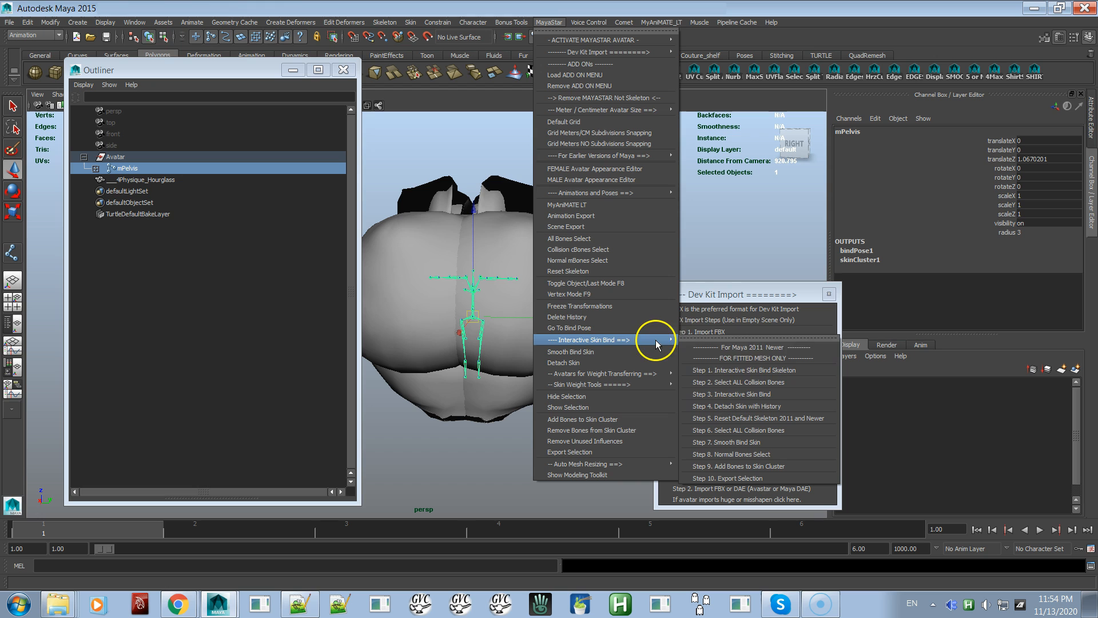
left_click(741, 406)
left_click(571, 279)
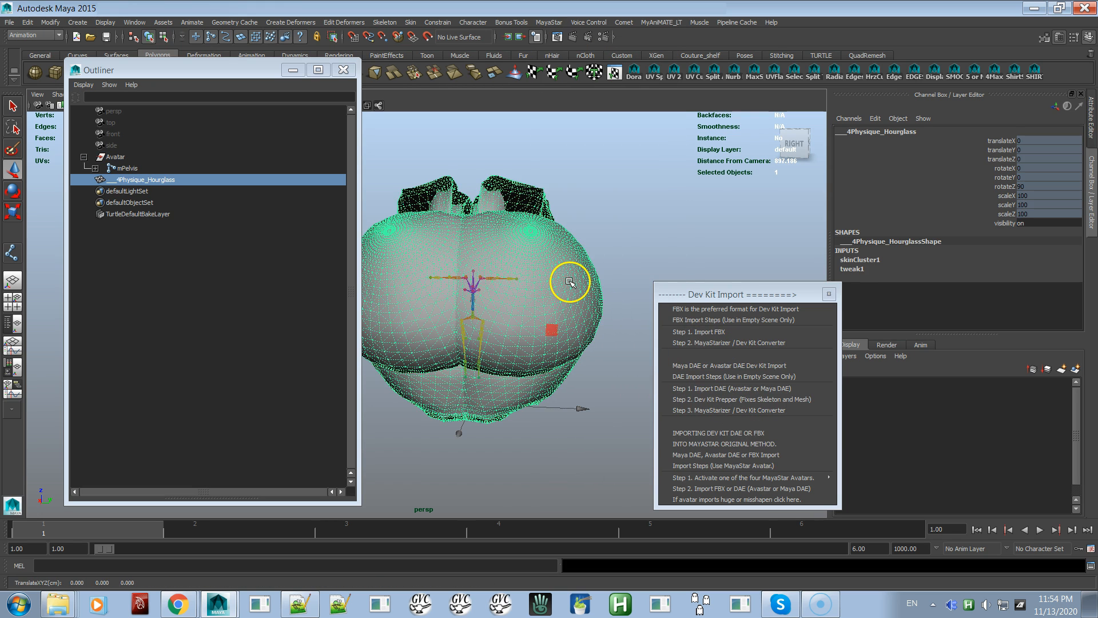
left_click(548, 22)
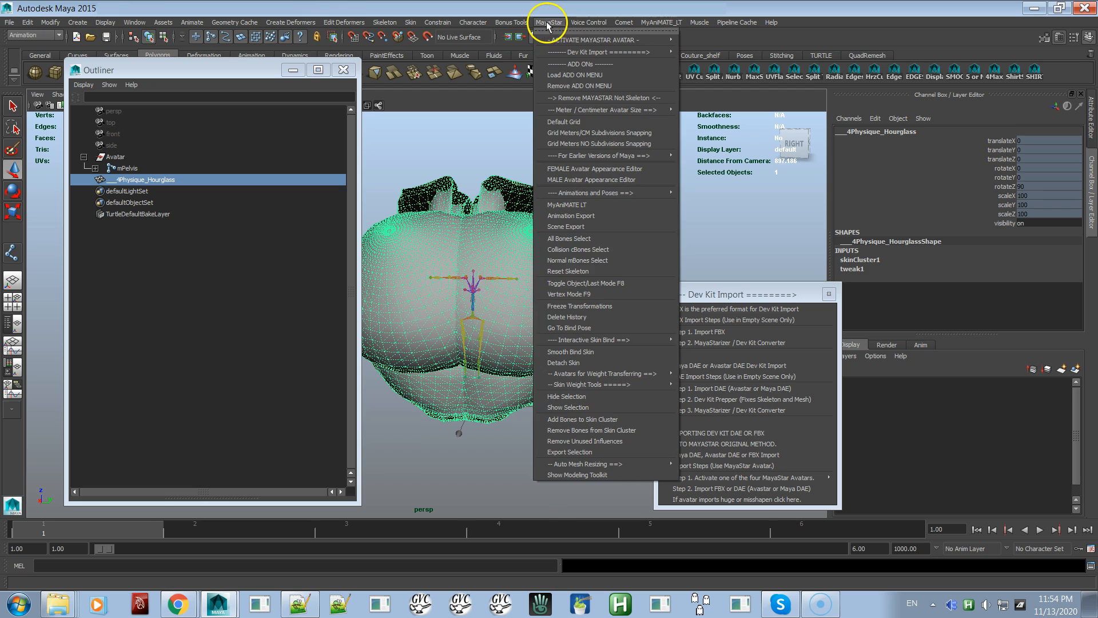
mouse_move(629, 339)
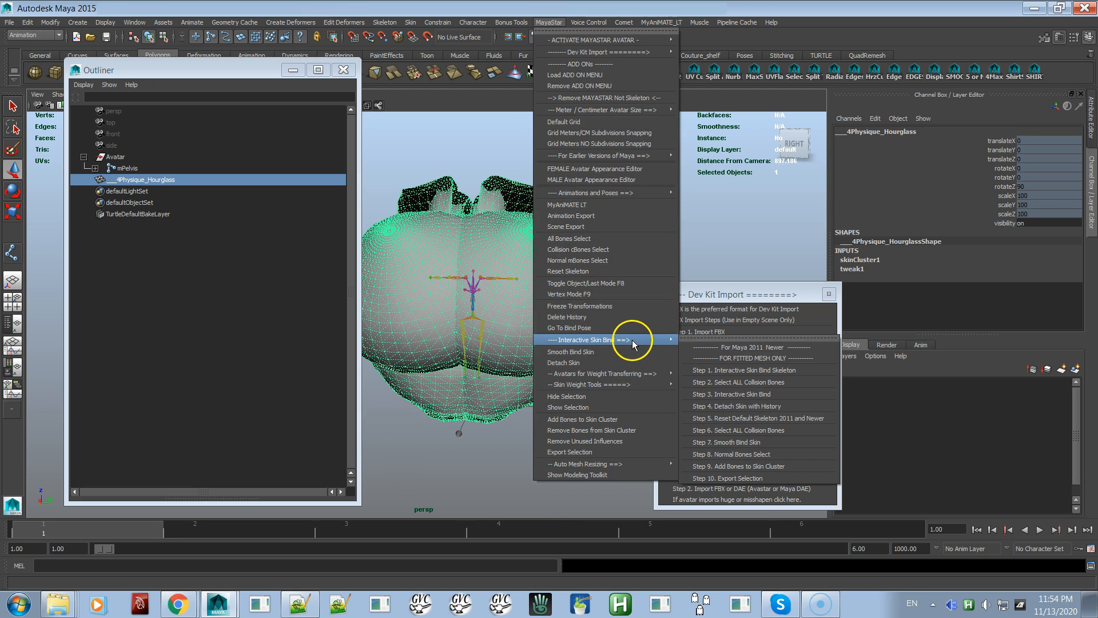
left_click(749, 407)
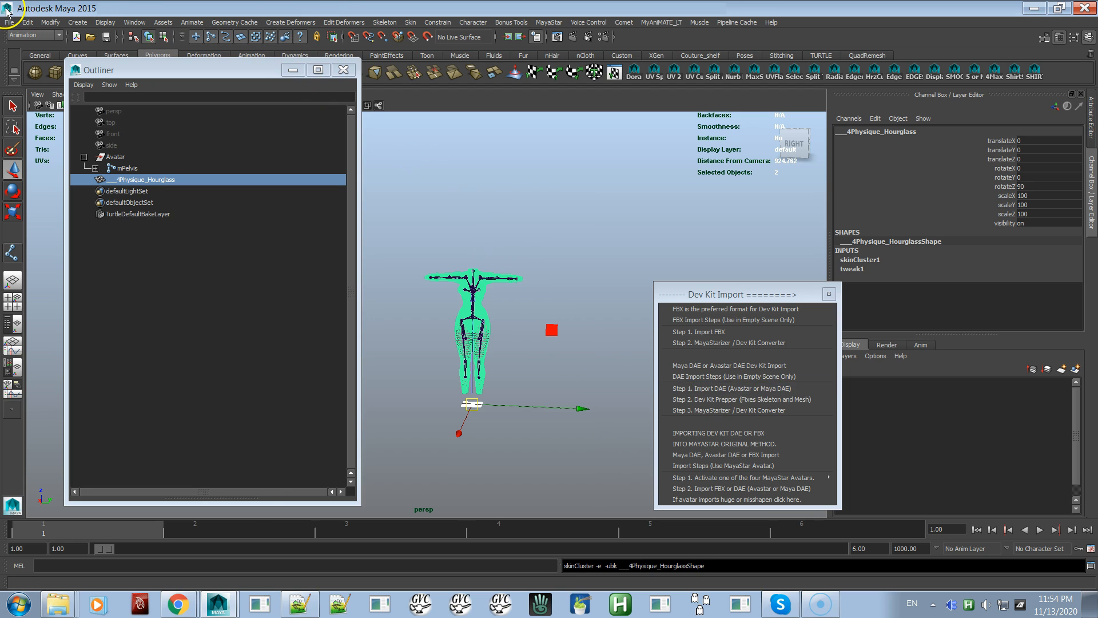
Duplicate the ___4Physique_Hourglass mesh and smooth bind the copy to the mPelvis skeleton with Bind to set to Selected joints
left_click(28, 22)
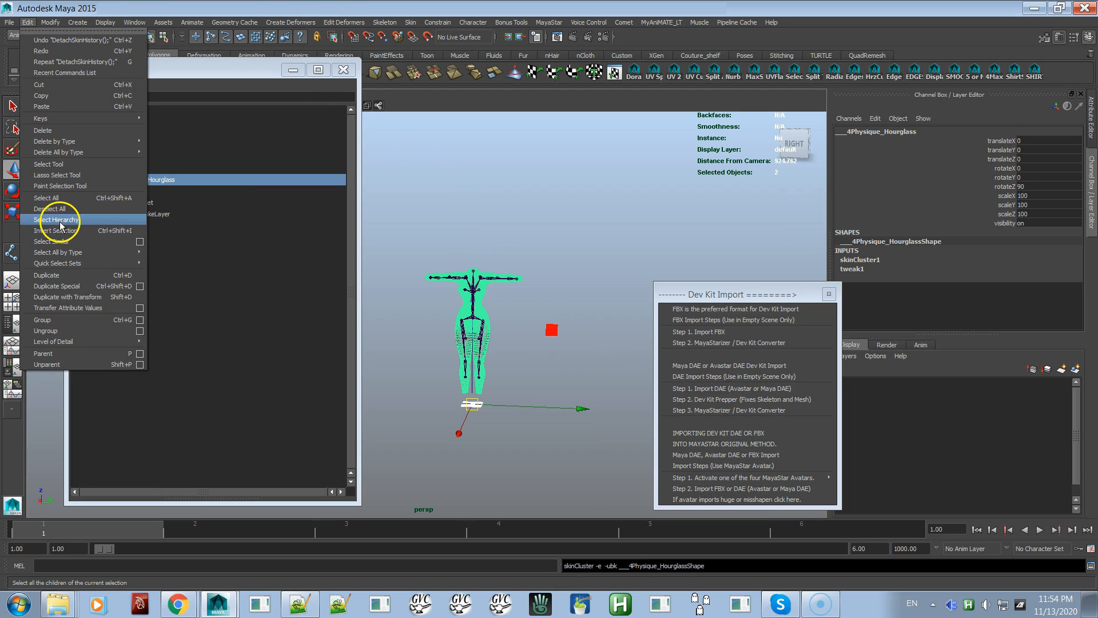
left_click(60, 277)
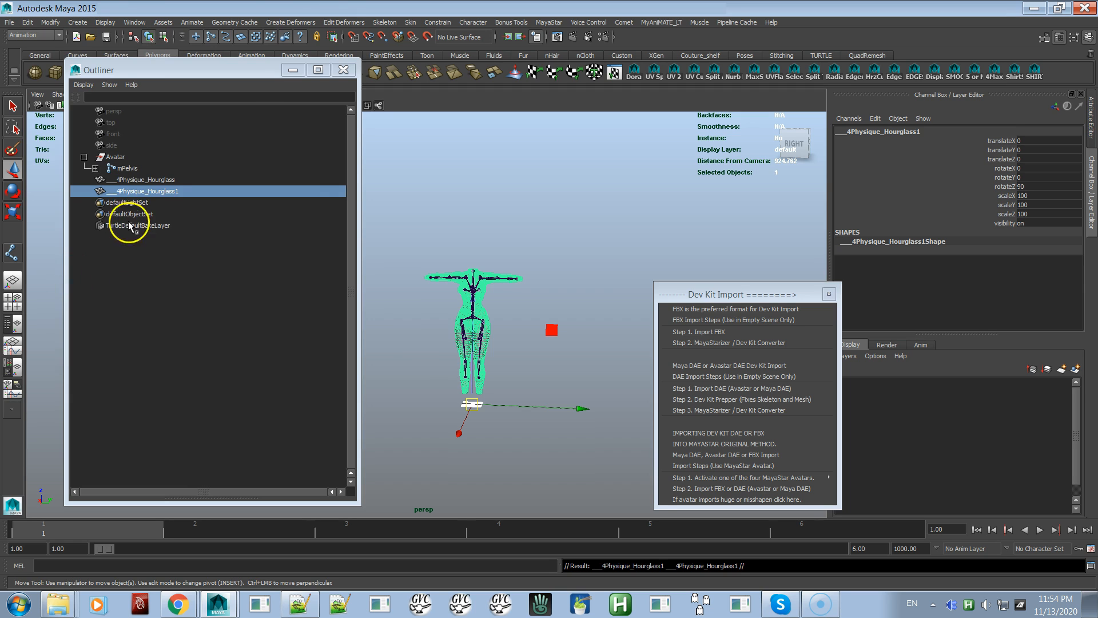
left_click(135, 169)
right_click_drag(401, 158, 387, 251)
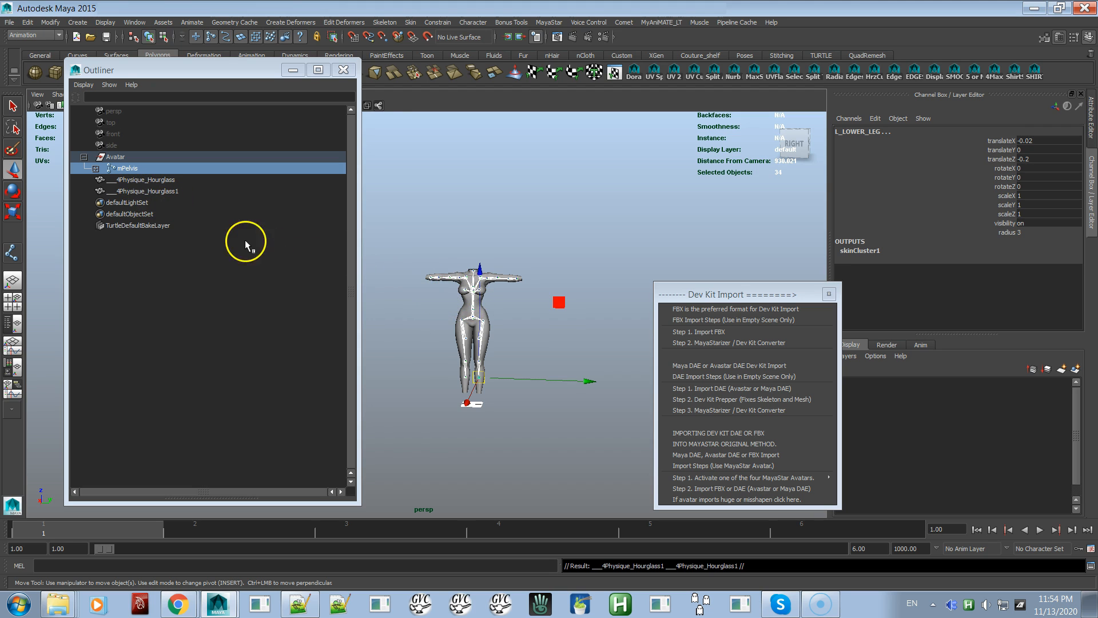
left_click(161, 190, "shift")
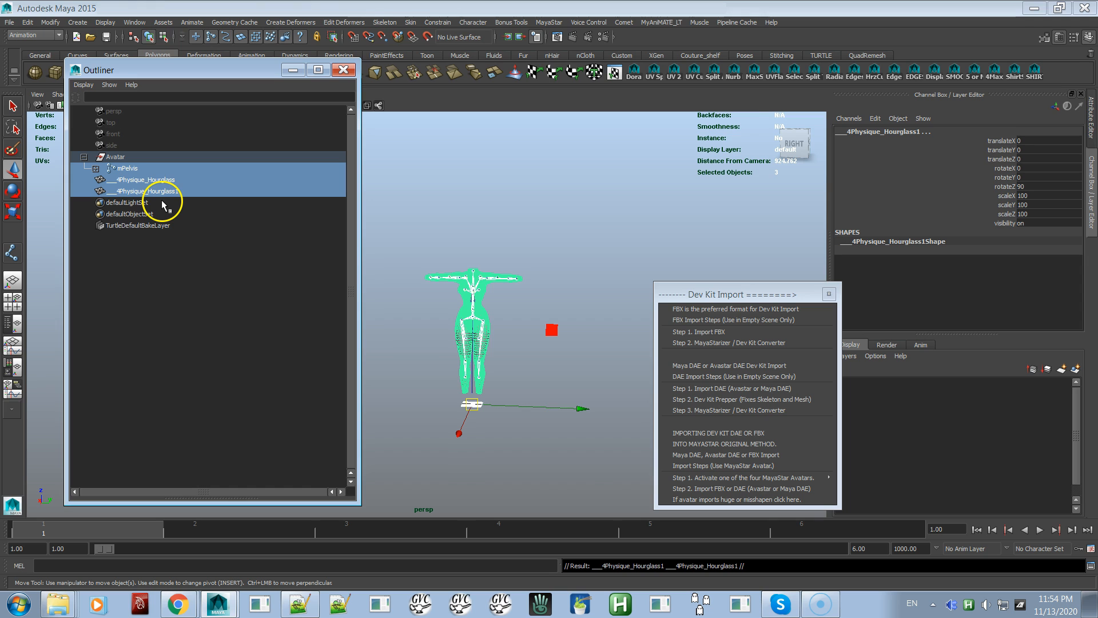
key("ctrl+z")
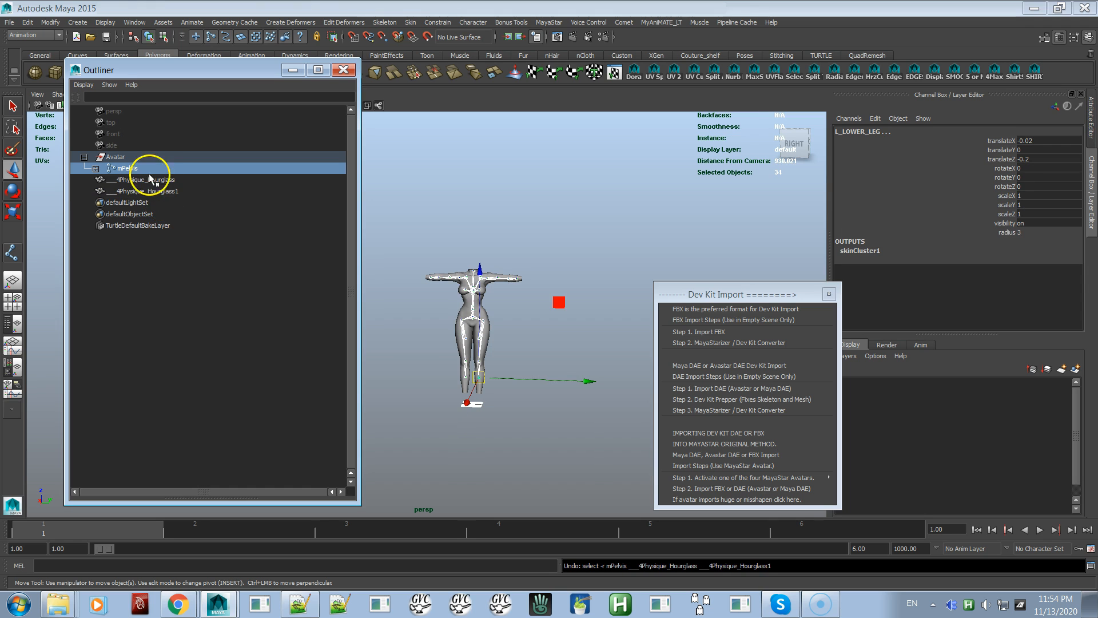
left_click(95, 168)
left_click(96, 168)
left_click(137, 191, "ctrl")
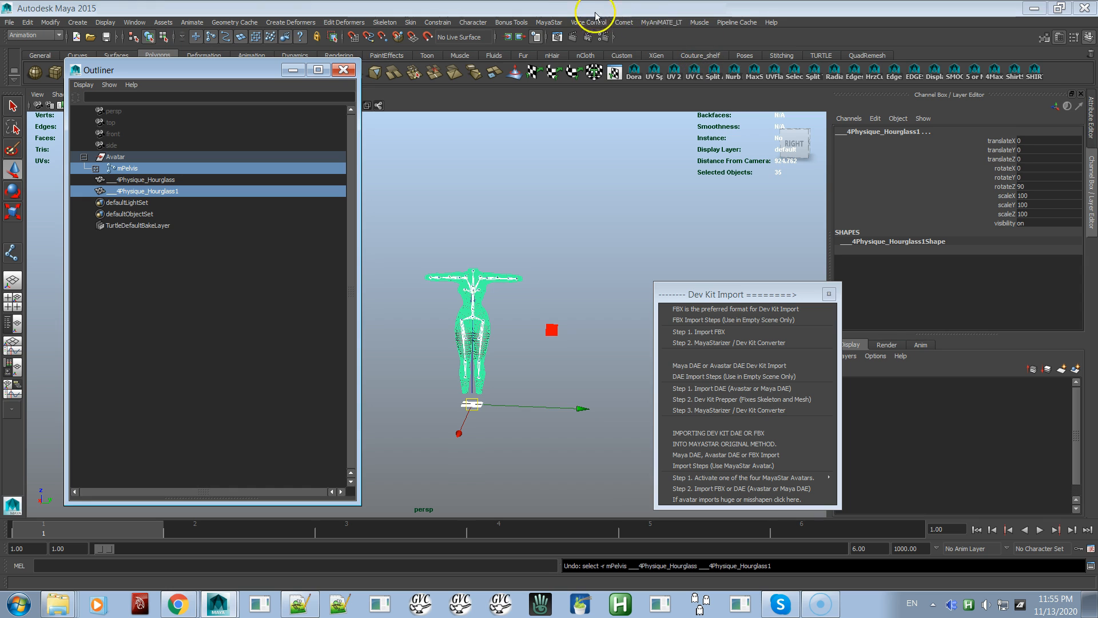
left_click(549, 22)
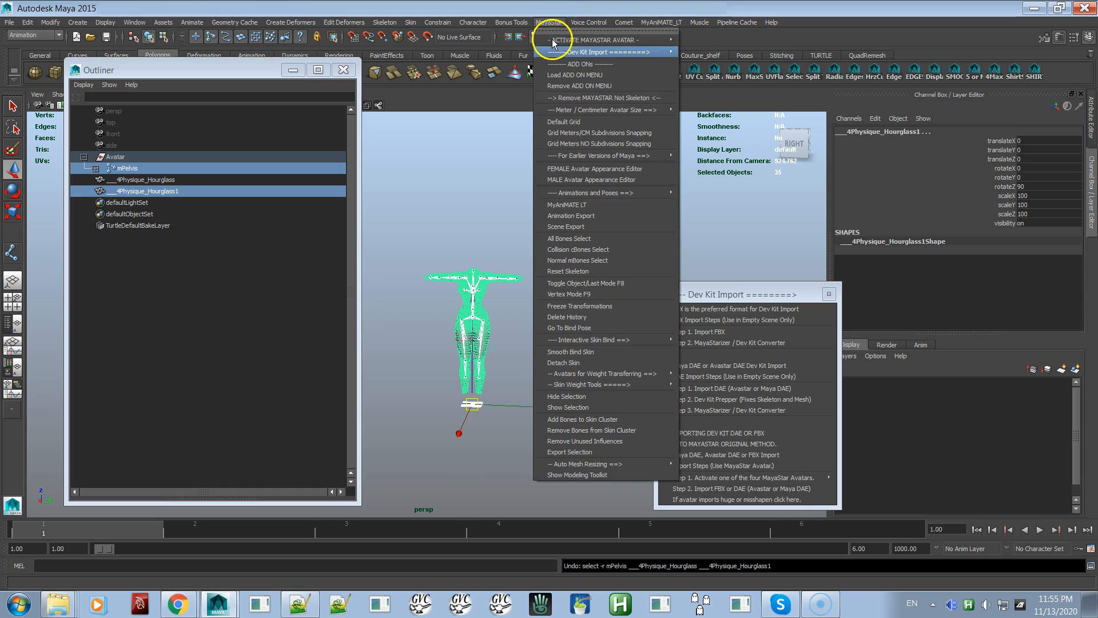
left_click(572, 350)
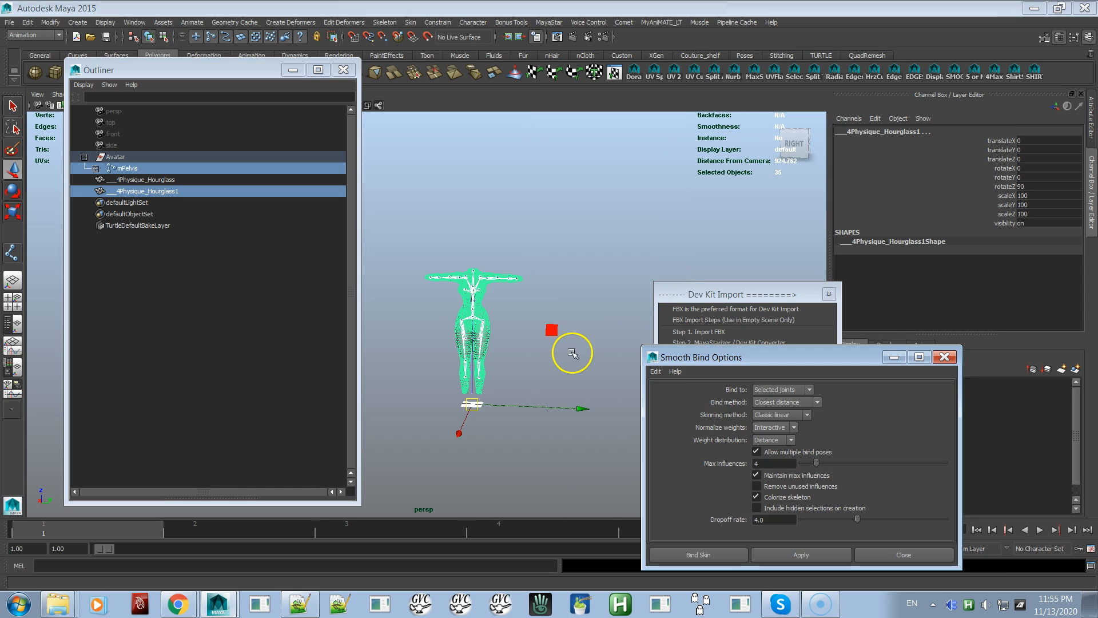
left_click(718, 553)
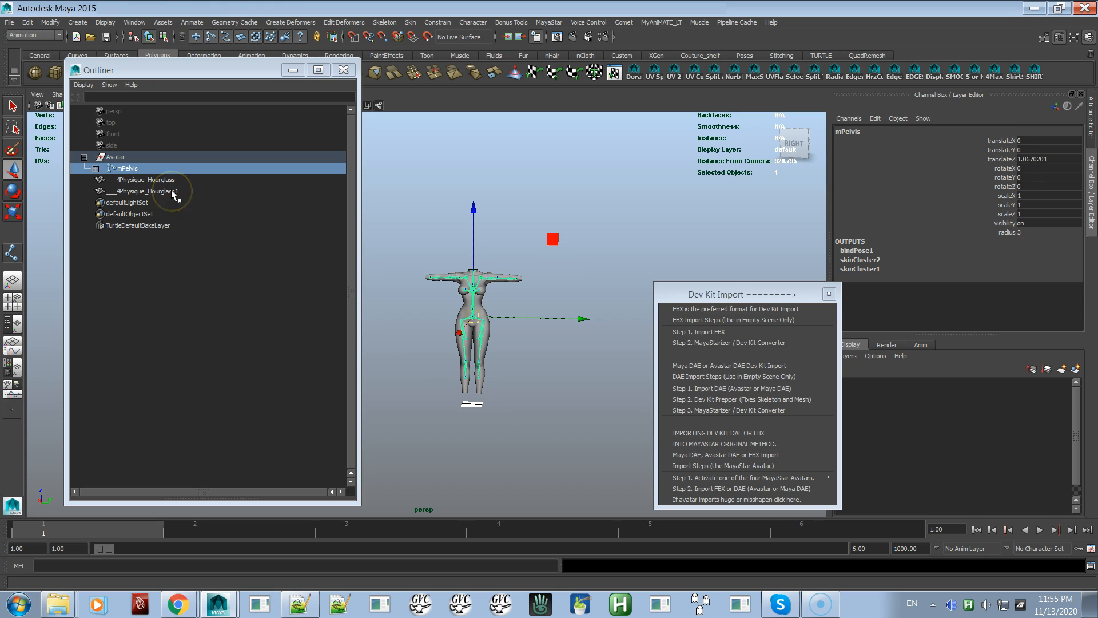
Copy skin weights from ___4Physique_Hourglass to ___4Physique_Hourglass1 using Closest point on surface, One to one influence association and Normalize
left_click(165, 180)
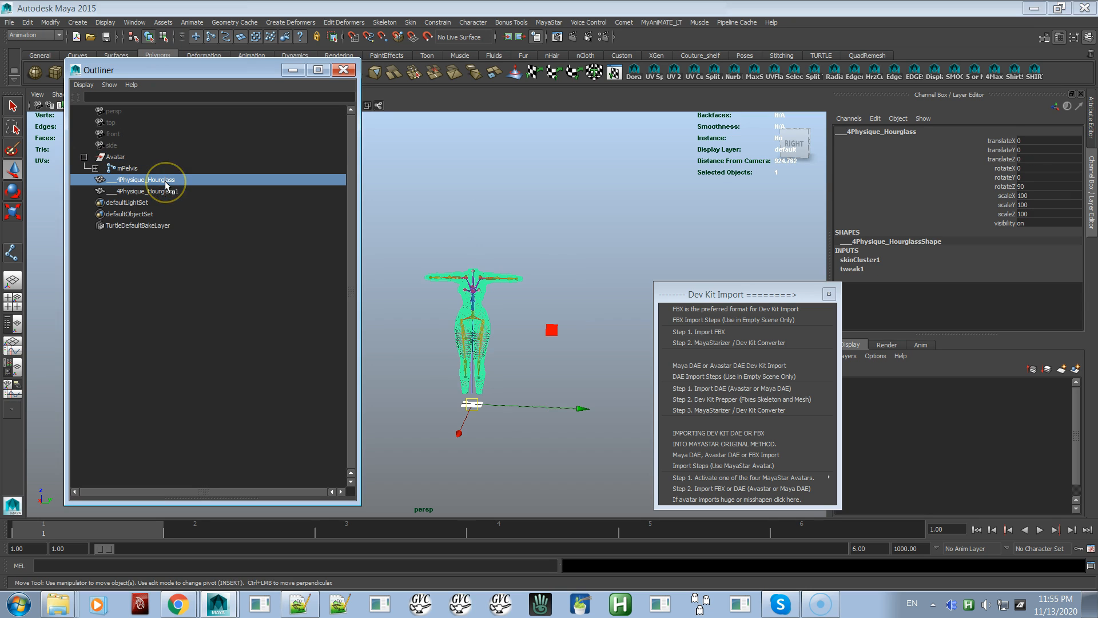
left_click(166, 182)
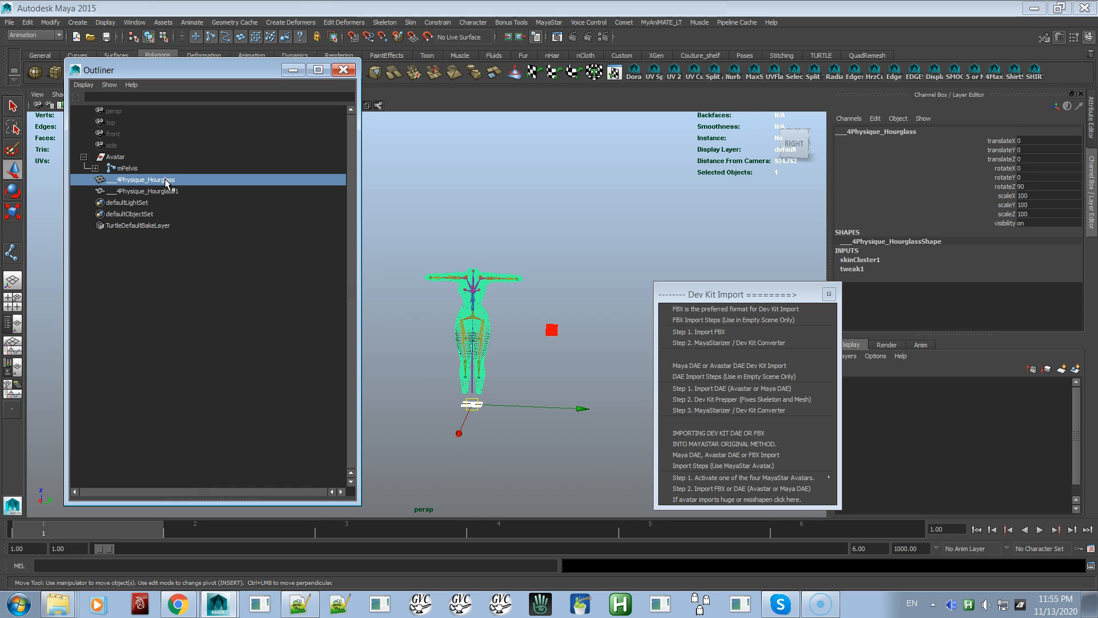
left_click(165, 191, "shift")
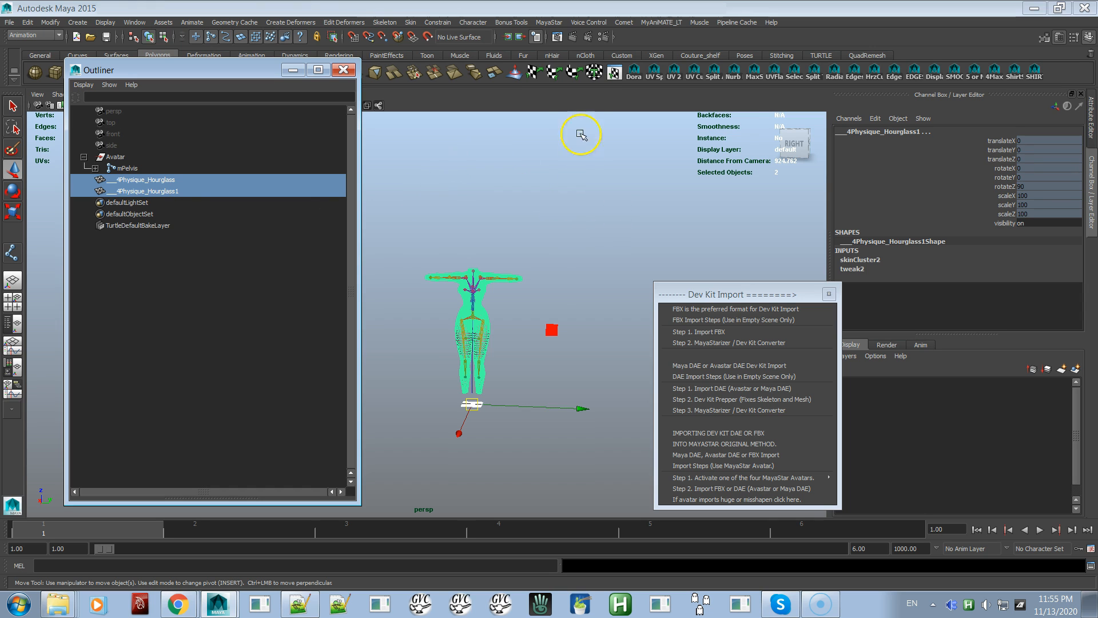
left_click(552, 23)
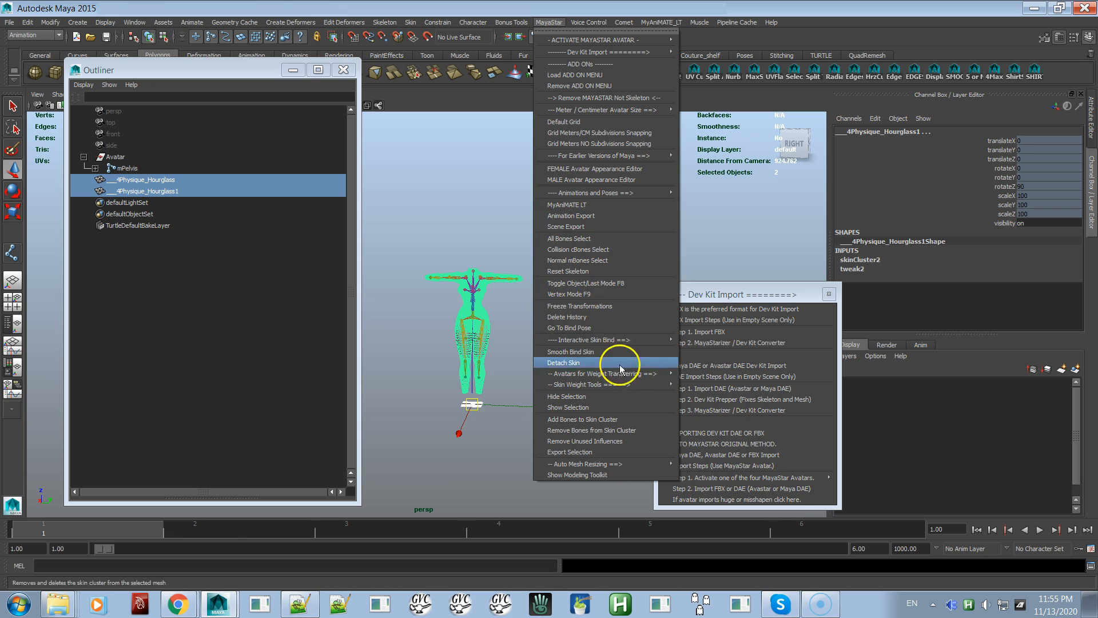
mouse_move(652, 391)
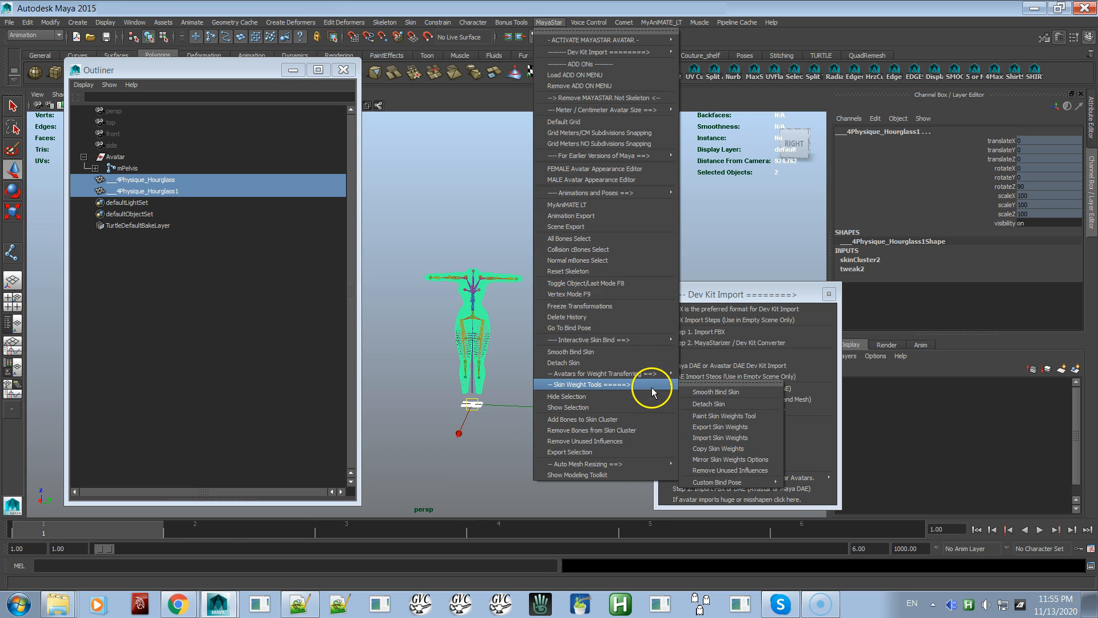
left_click(729, 449)
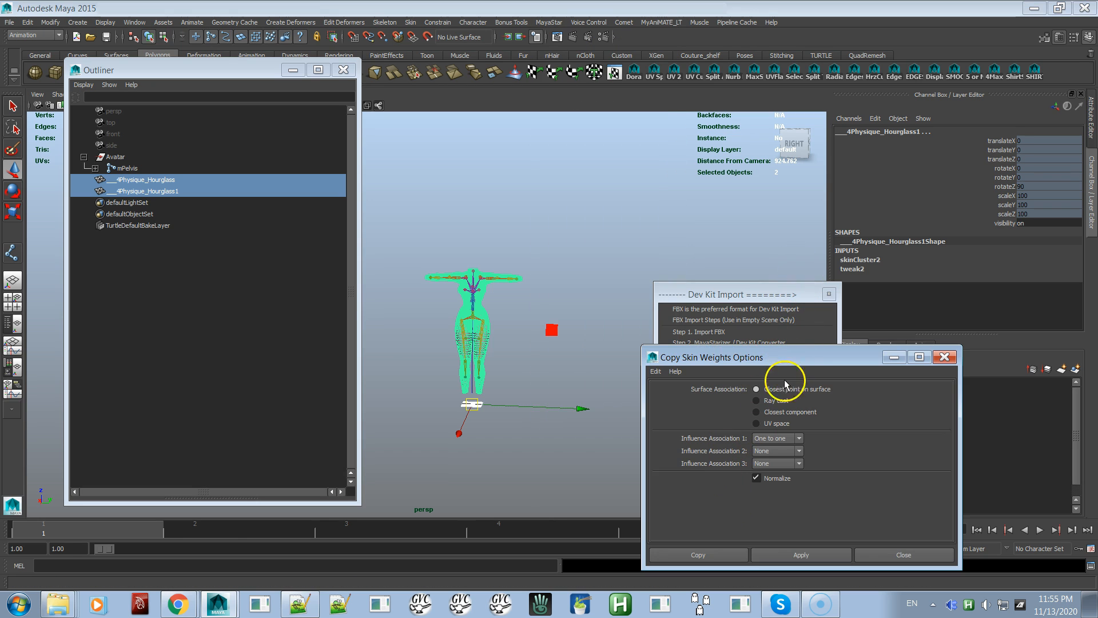
left_click(696, 557)
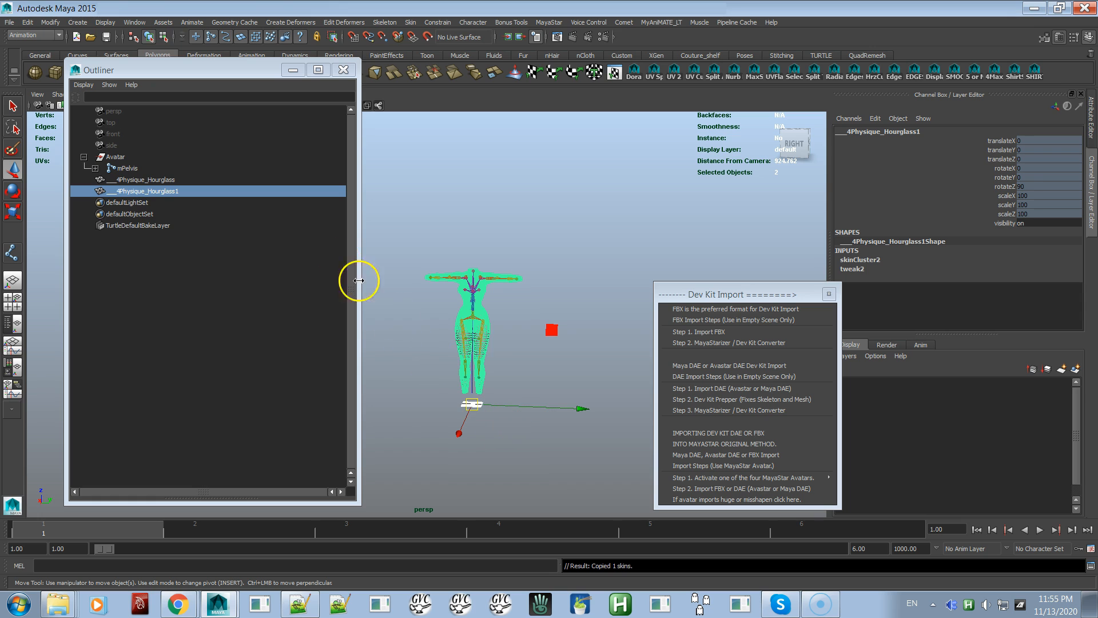
Delete the original ___4Physique_Hourglass mesh, keeping its duplicate on the skeleton
left_click(140, 181)
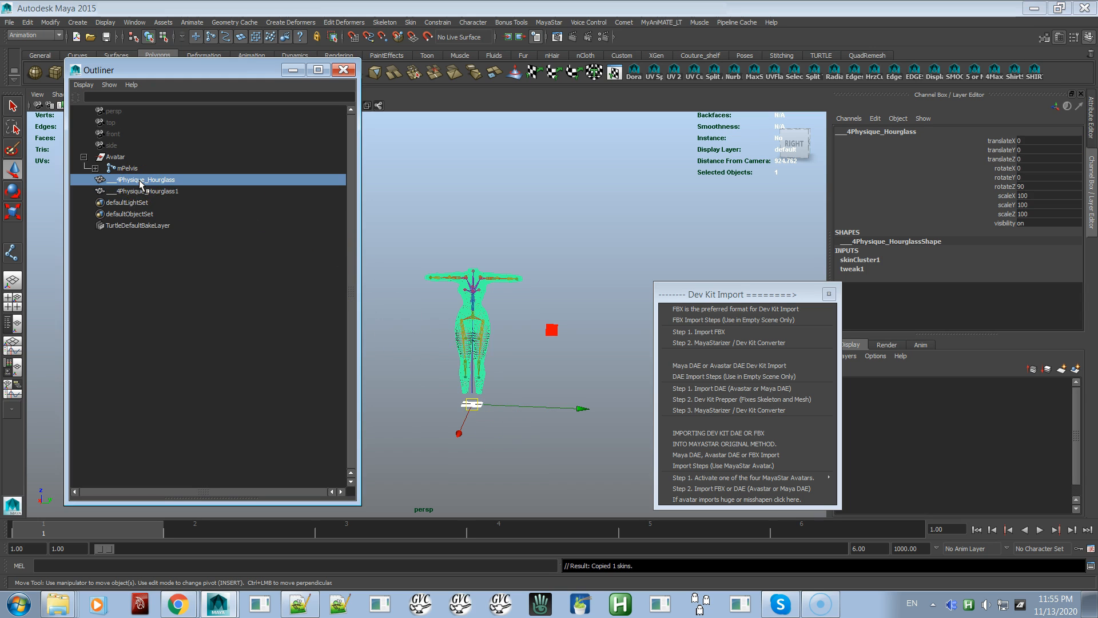
key("Delete")
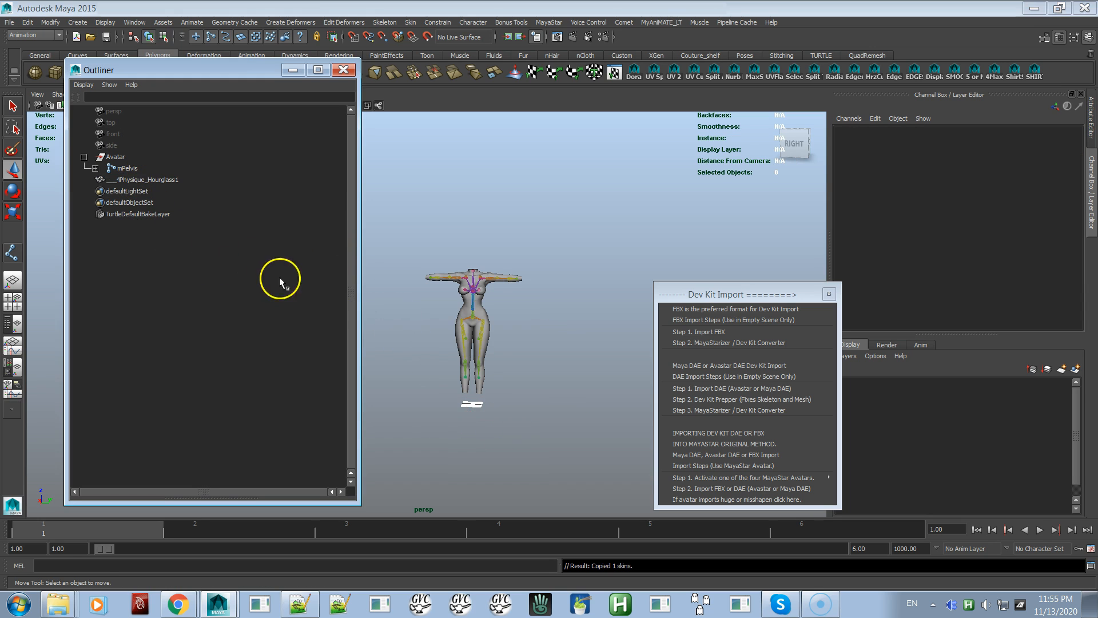
right_click_drag(431, 269, 608, 489, "alt")
middle_click_drag(563, 372, 509, 393, "alt")
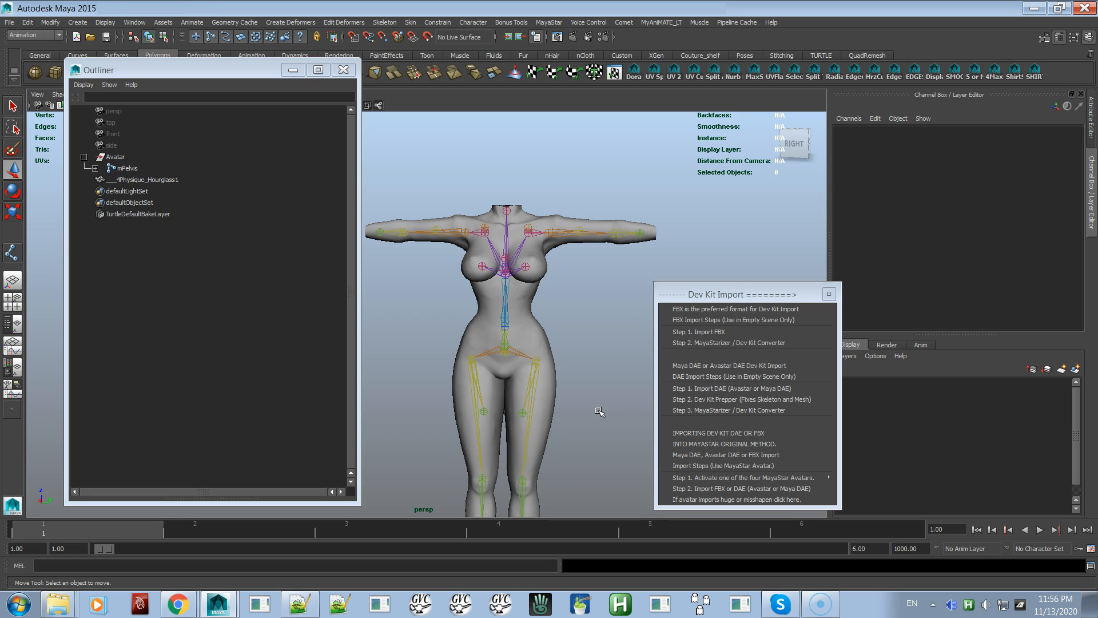
Try the Step 3 MayaStarizer / Dev Kit Converter on the avatar with the duplicate mesh and inspect the converted shape
left_click(707, 400)
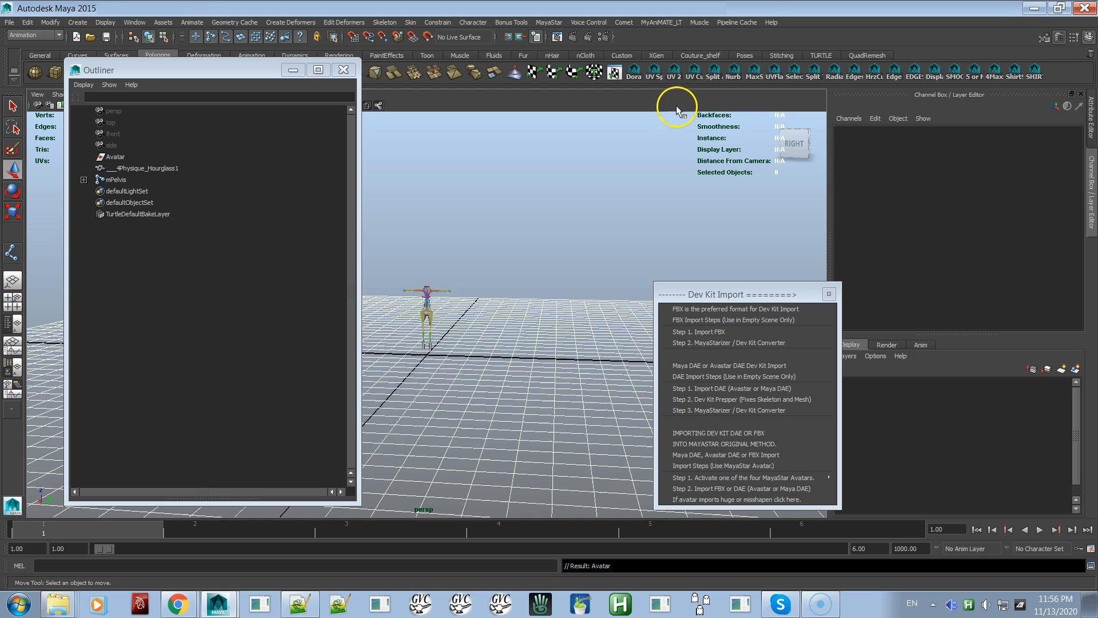
right_click_drag(448, 295, 694, 465, "alt")
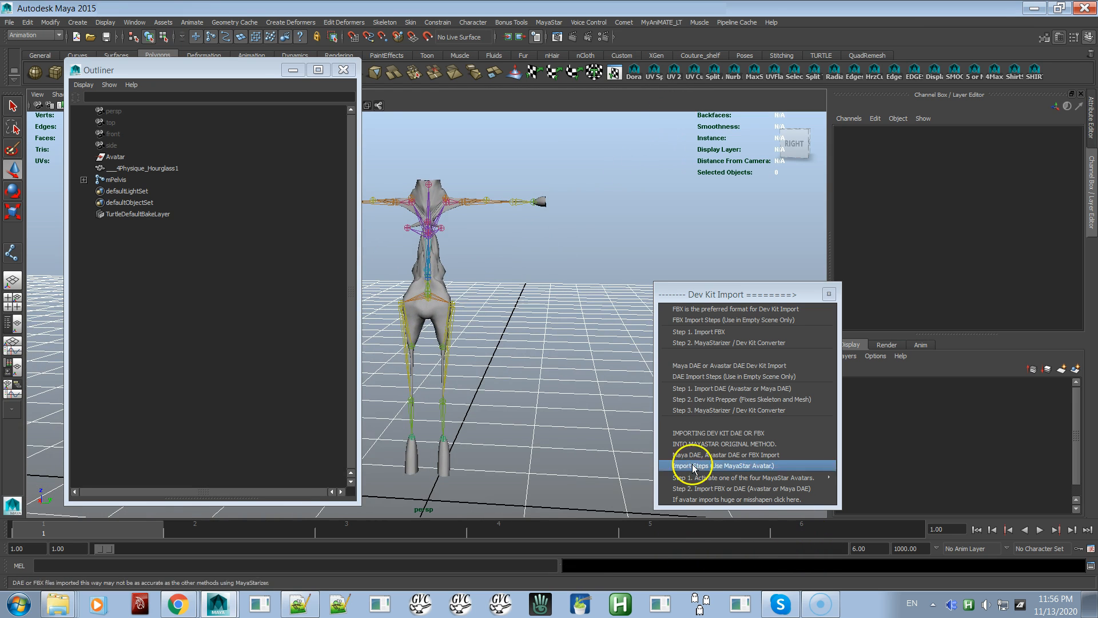
right_click_drag(507, 358, 255, 29, "alt")
Undo the Dev Kit conversion and the deletion of the original ___4Physique_Hourglass mesh
key("ctrl+z")
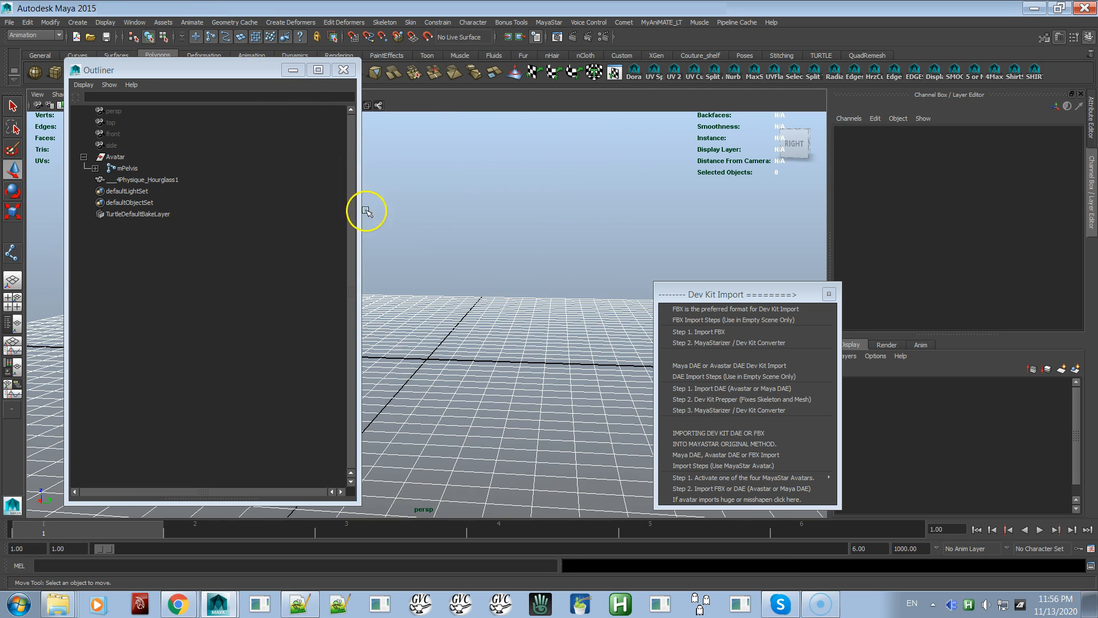
right_click_drag(514, 302, 294, 84, "alt")
right_click_drag(412, 196, 405, 104, "alt")
right_click_drag(539, 269, 473, 221, "alt")
key("ctrl+z")
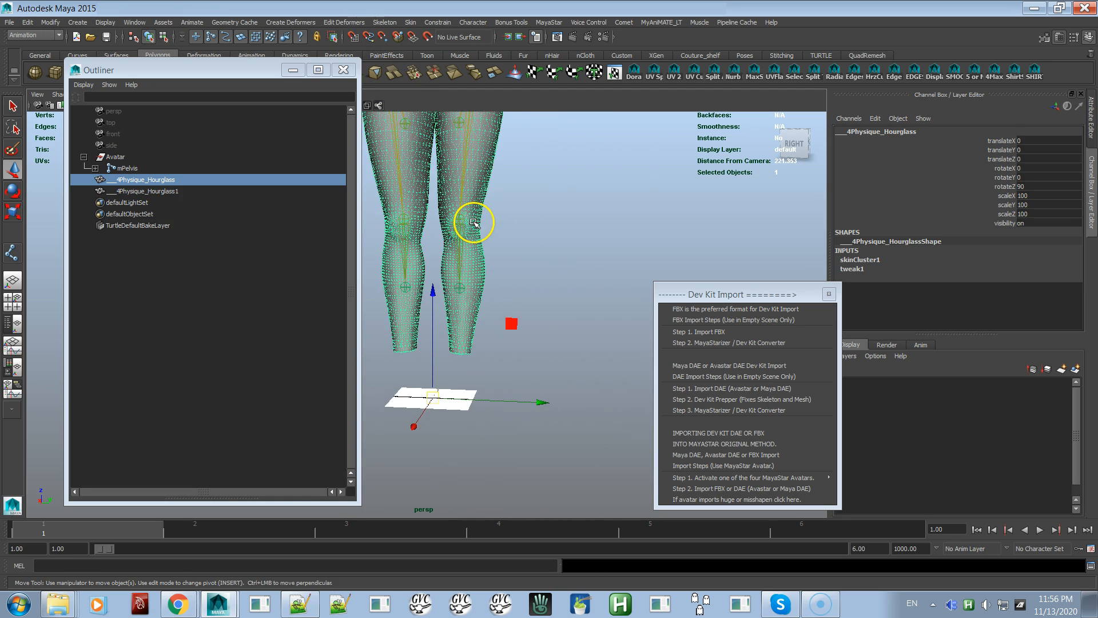
Delete the duplicate ___4Physique_Hourglass1 mesh
middle_click_drag(473, 220, 485, 321, "alt")
left_click(166, 194)
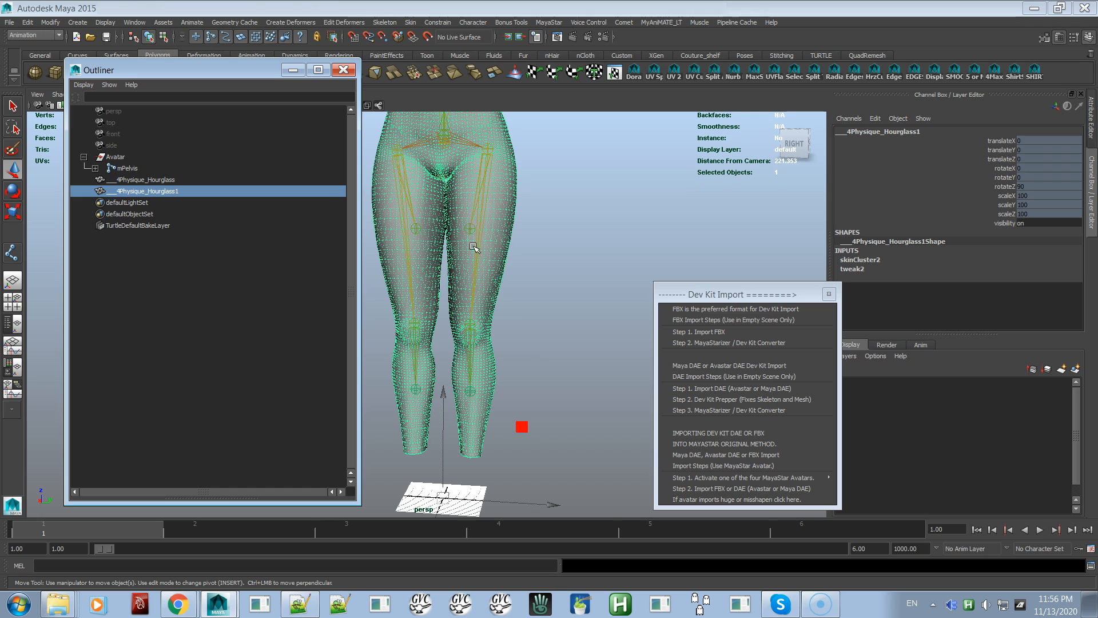
key("Delete")
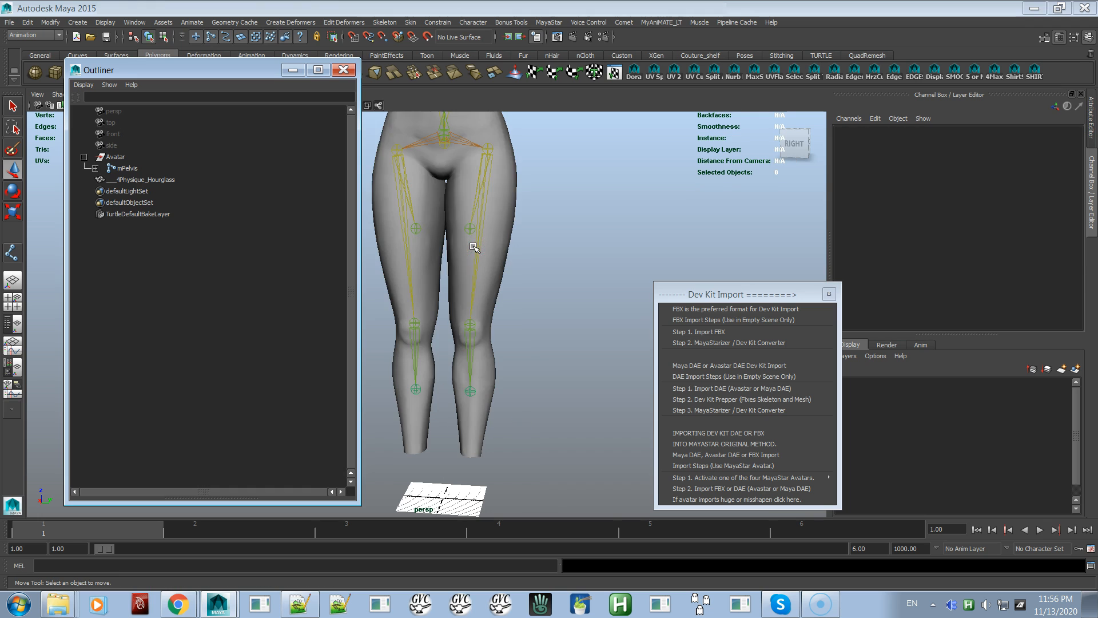
Smooth bind the original ___4Physique_Hourglass mesh to the mPelvis skeleton with Bind to set to Selected joints
left_click(152, 180)
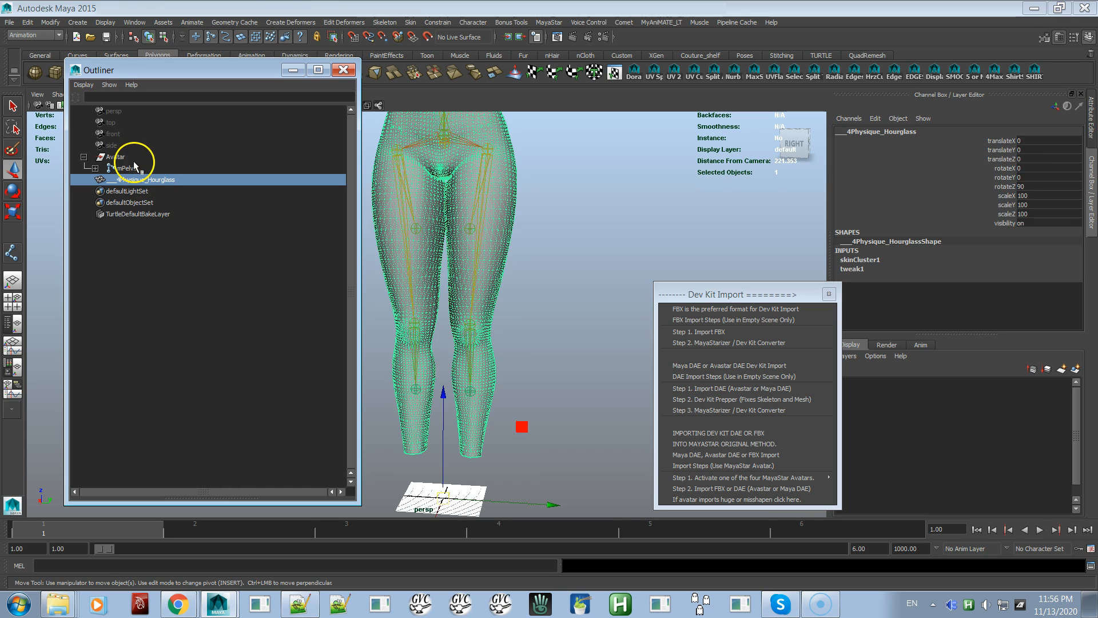
left_click(128, 169)
left_click(152, 181, "ctrl")
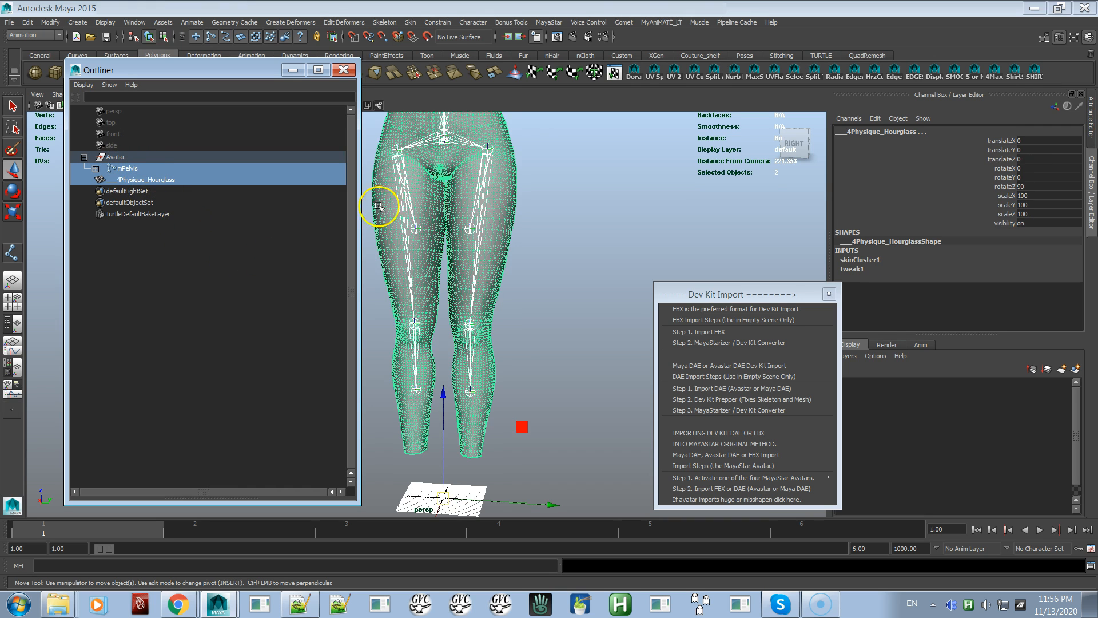
left_click(552, 22)
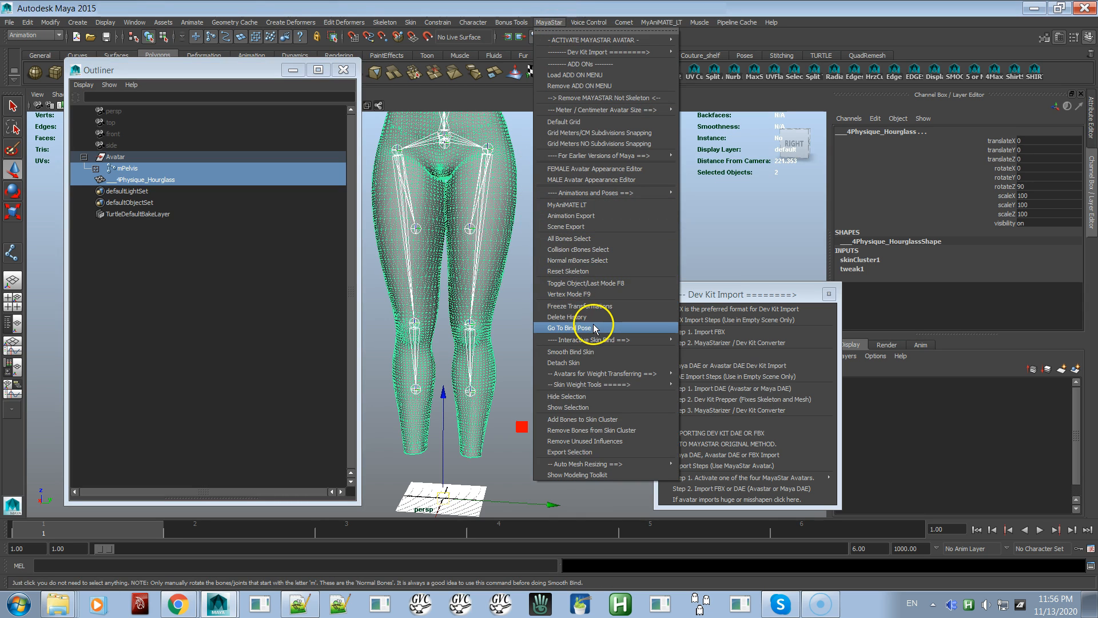
left_click(575, 351)
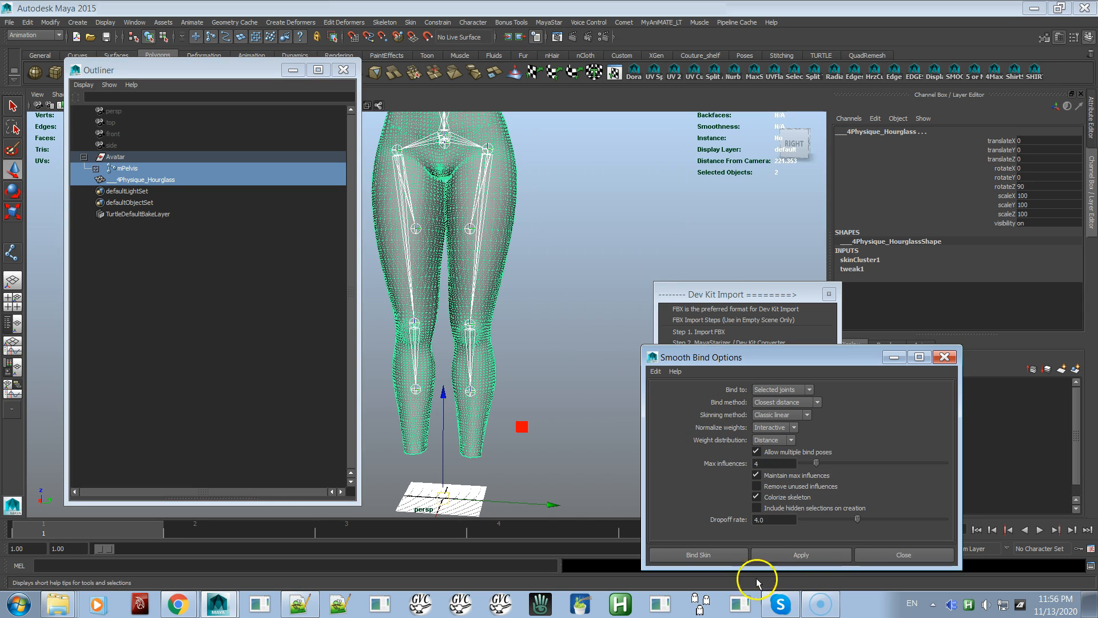
left_click(731, 552)
Run the Step 3 MayaStarizer / Dev Kit Converter on the newly bound Hourglass avatar and frame it for inspection
right_click_drag(562, 334, 413, 159, "alt")
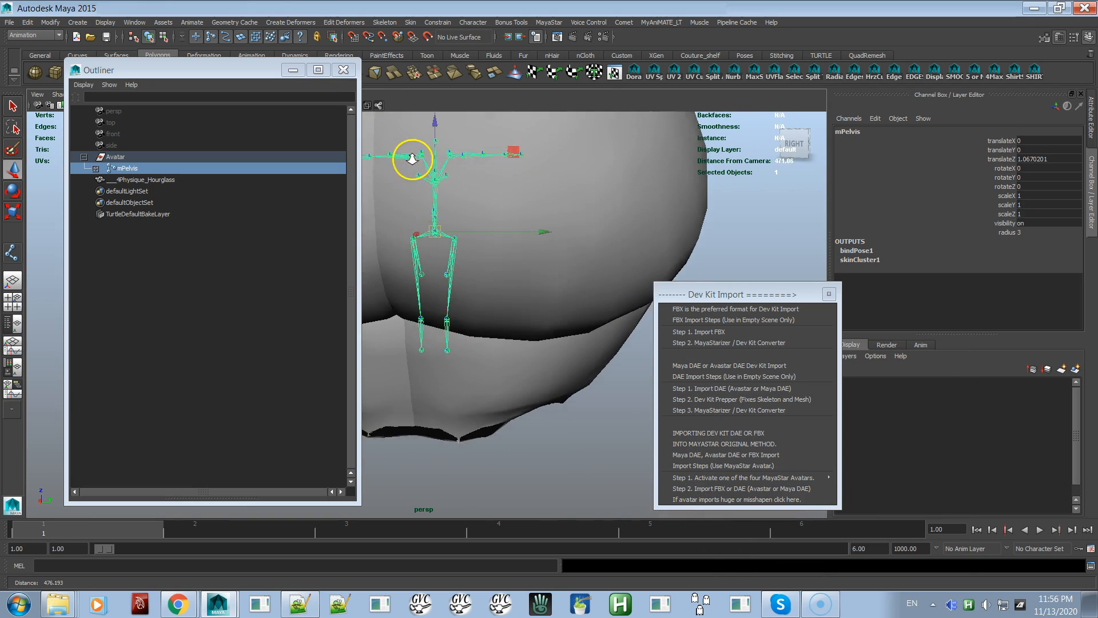
left_click(511, 200)
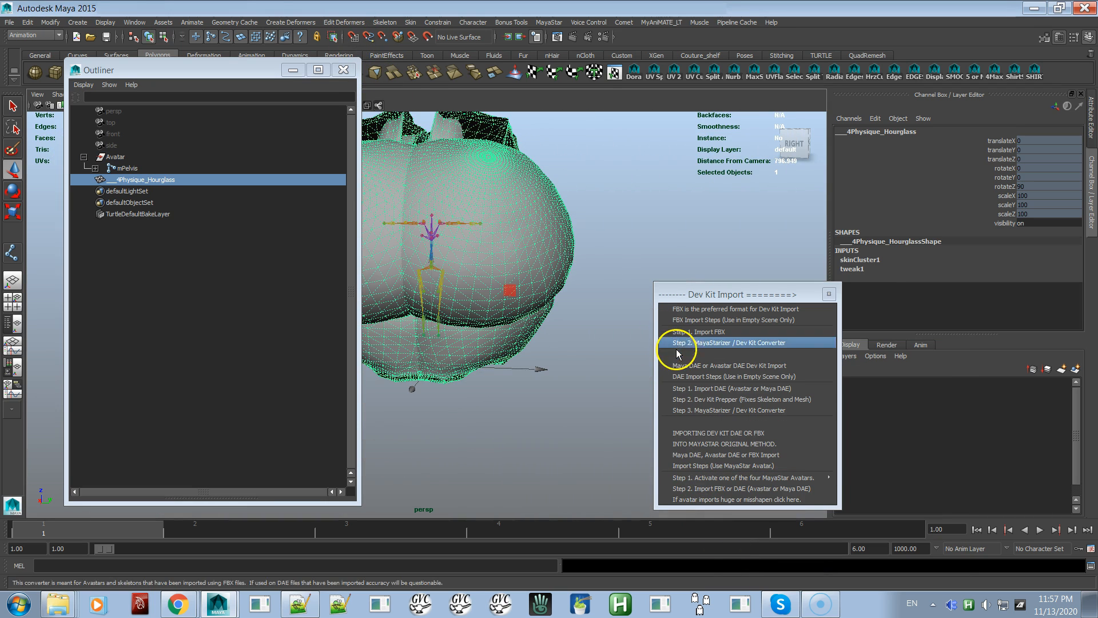
left_click(704, 410)
left_click_drag(510, 336, 422, 401)
key("f")
right_click_drag(440, 346, 736, 520, "alt")
right_click_drag(582, 372, 642, 461, "alt")
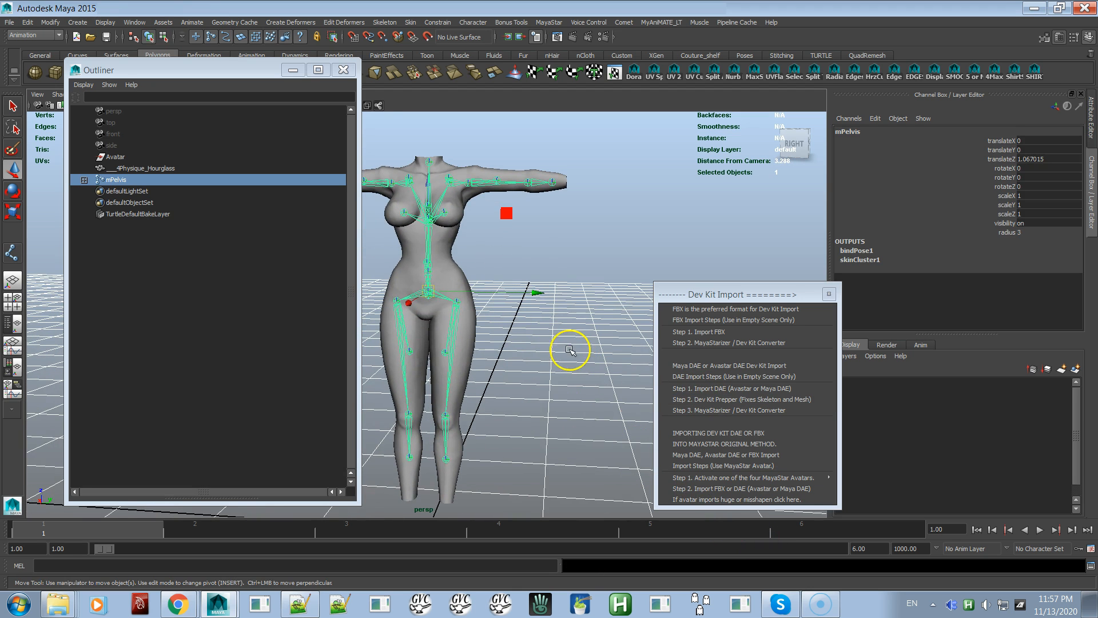
middle_click_drag(570, 350, 581, 392, "alt")
Lower the avatar's left arm by rotating the mShoulderLeft joint -45 degrees in X
left_click(600, 280)
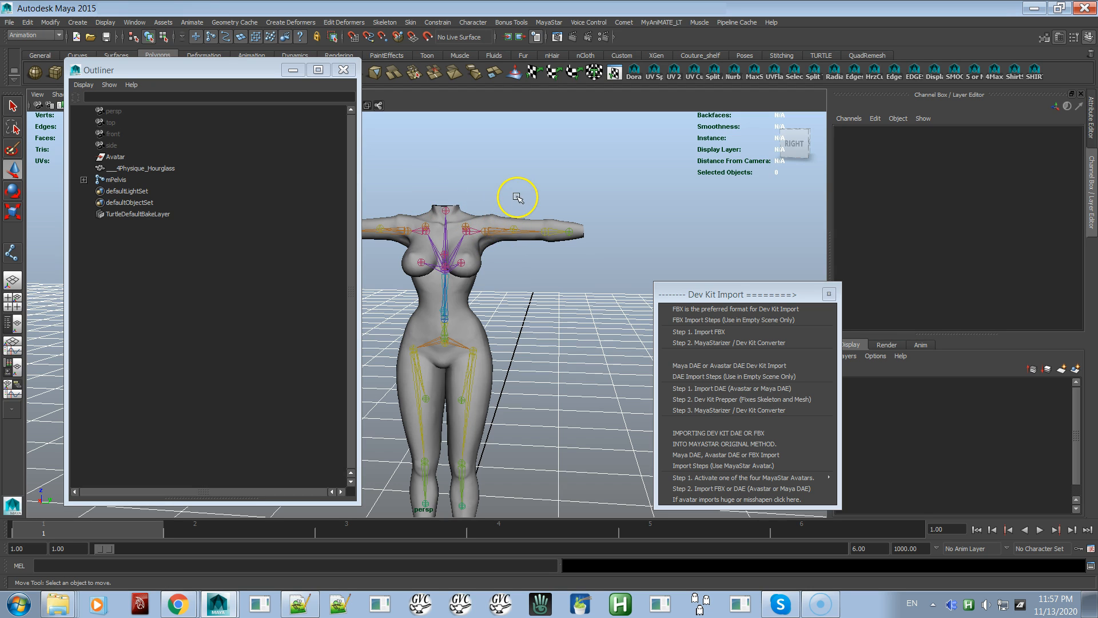
left_click_drag(520, 193, 515, 236)
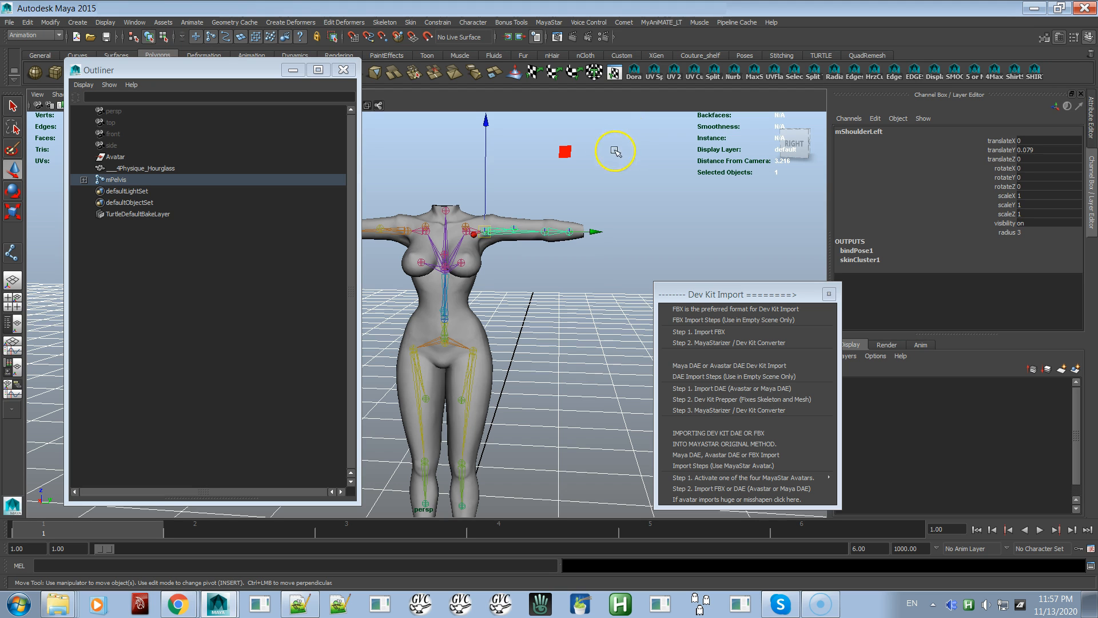
middle_click_drag(578, 247, 637, 246, "alt")
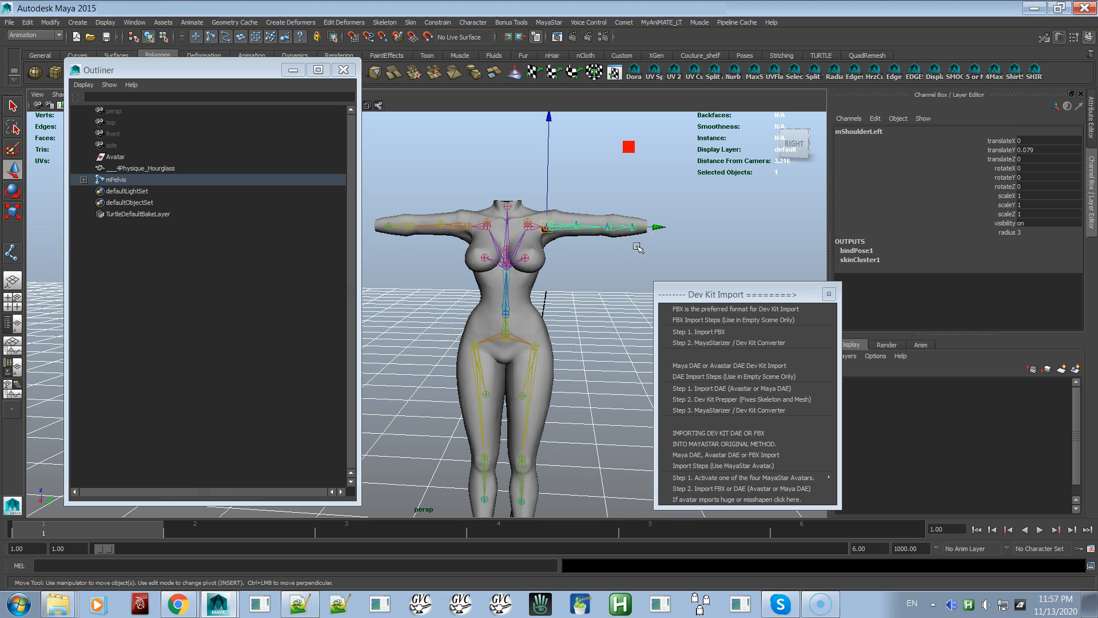
key("e")
left_click_drag(620, 137, 621, 177)
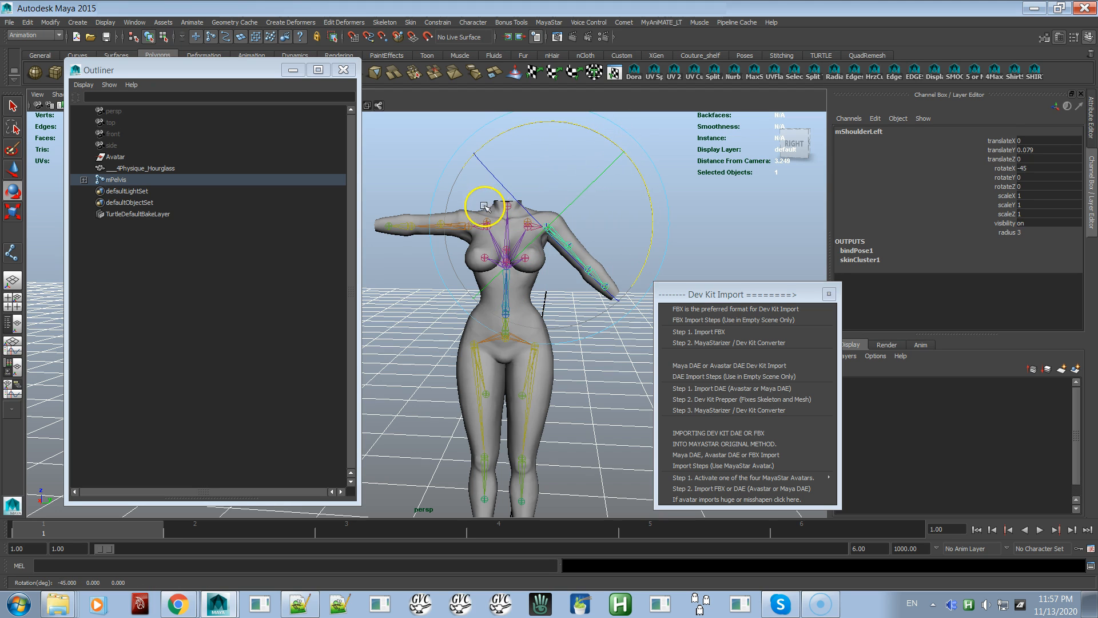
Rotate the mShoulderRight joint downward so the right arm mirrors the lowered left arm
left_click(429, 304)
left_click(426, 201)
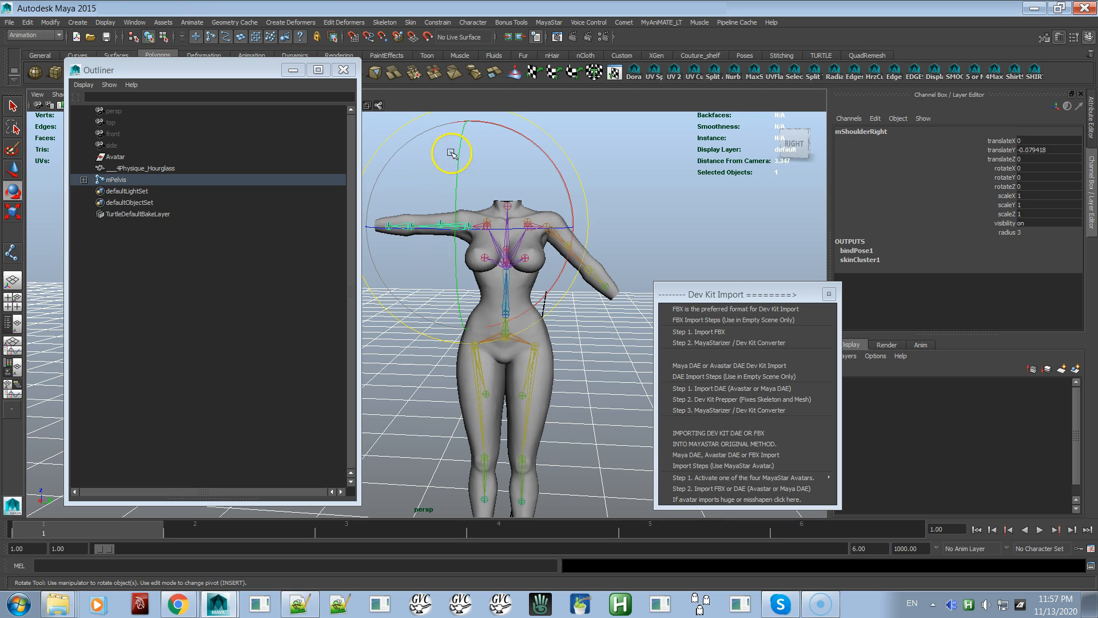
left_click_drag(507, 128, 483, 113)
Set the mHipLeft joint's Rotate X to 5 to spread the left leg outward
left_click(515, 440)
double_click(1027, 169)
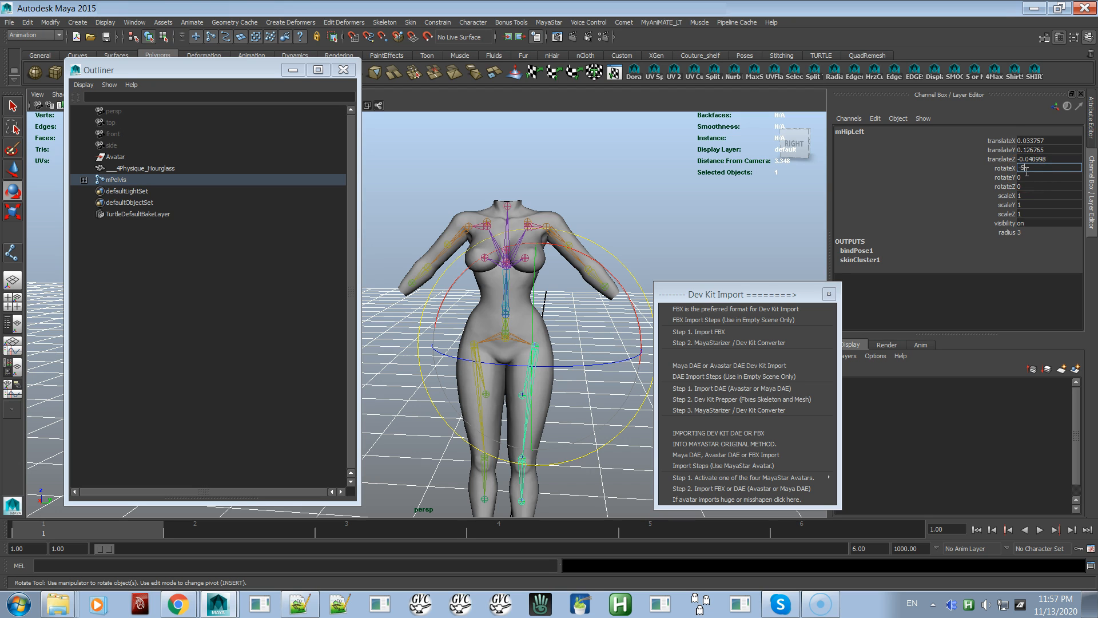
key("Return")
type("5")
key("Return")
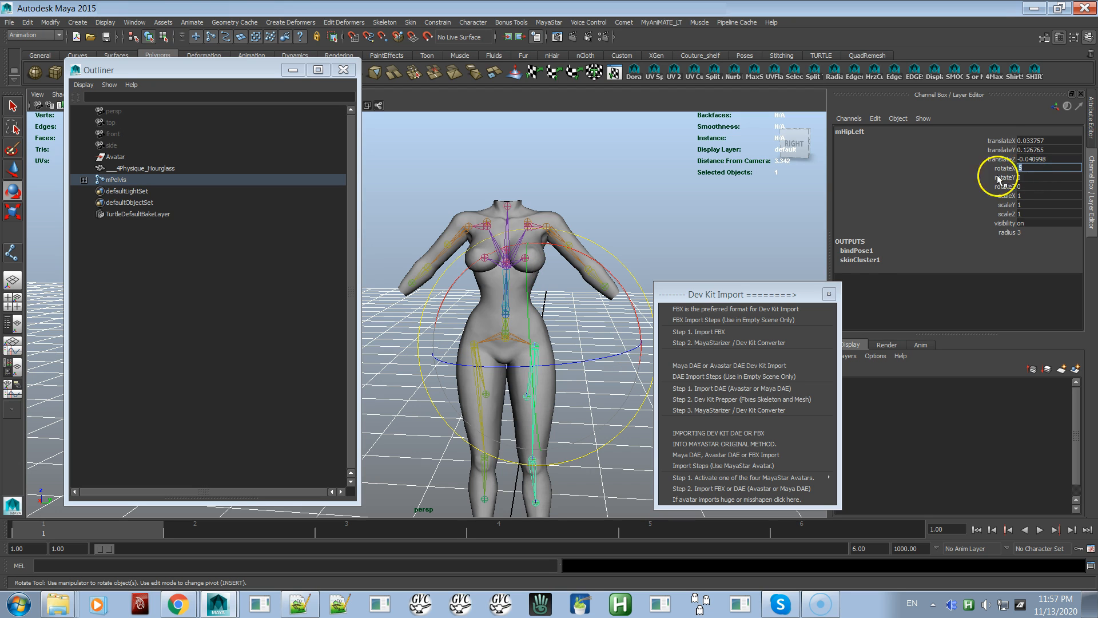
Set the mHipRight joint's Rotate X to -5 to spread the right leg outward
left_click(491, 430)
left_click(1040, 169)
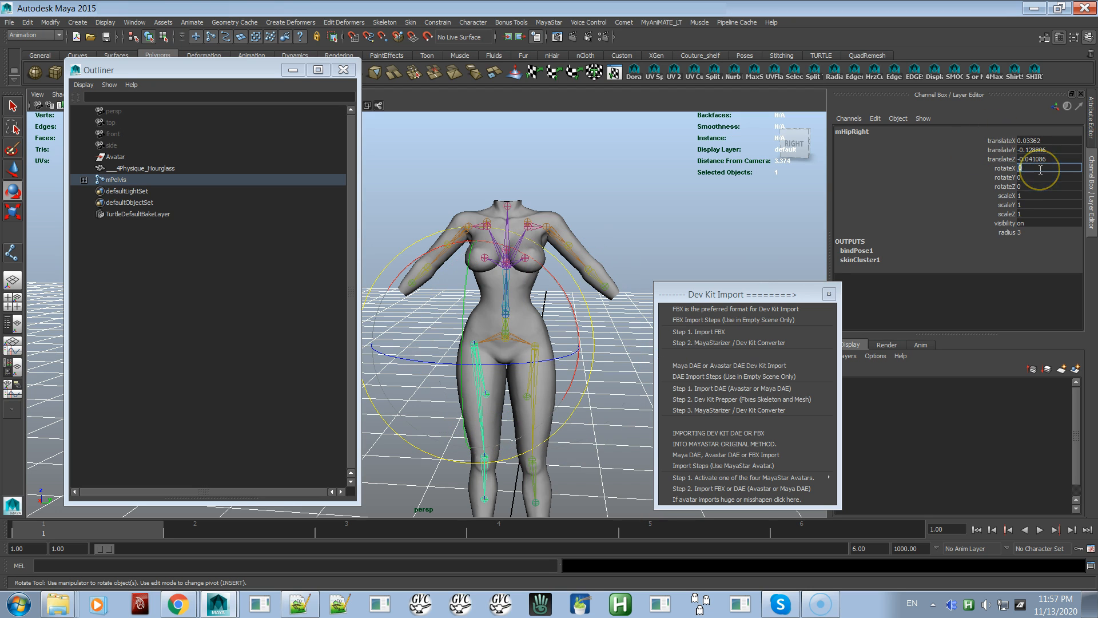
type("-5")
key("Return")
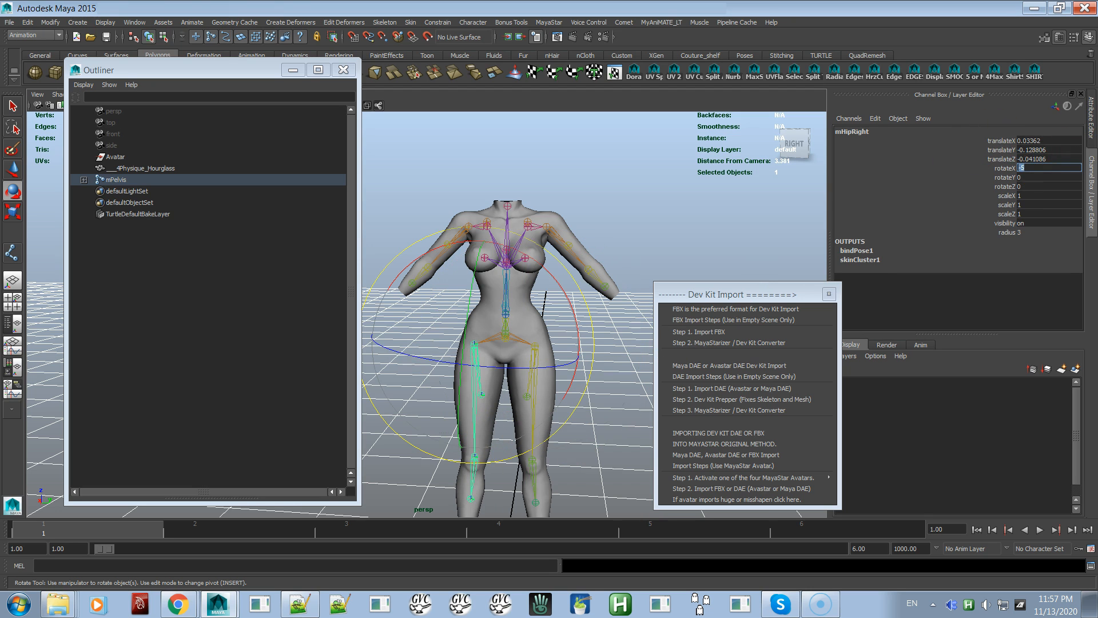
Store the avatar's lowered-arm, spread-leg pose as a MayaStar custom bind pose
left_click(548, 23)
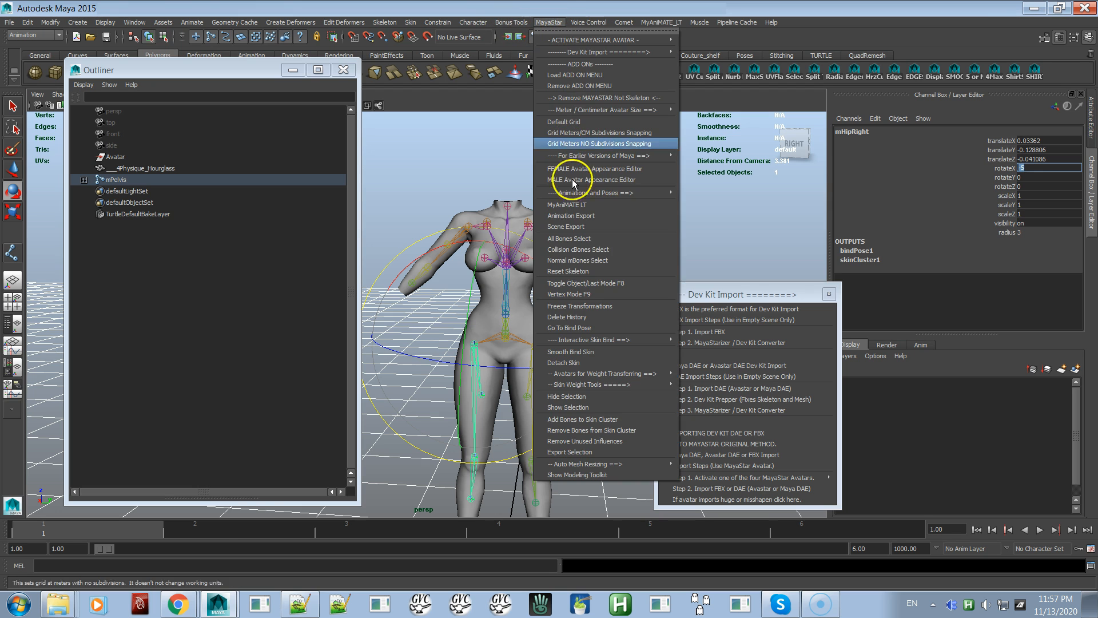
mouse_move(622, 342)
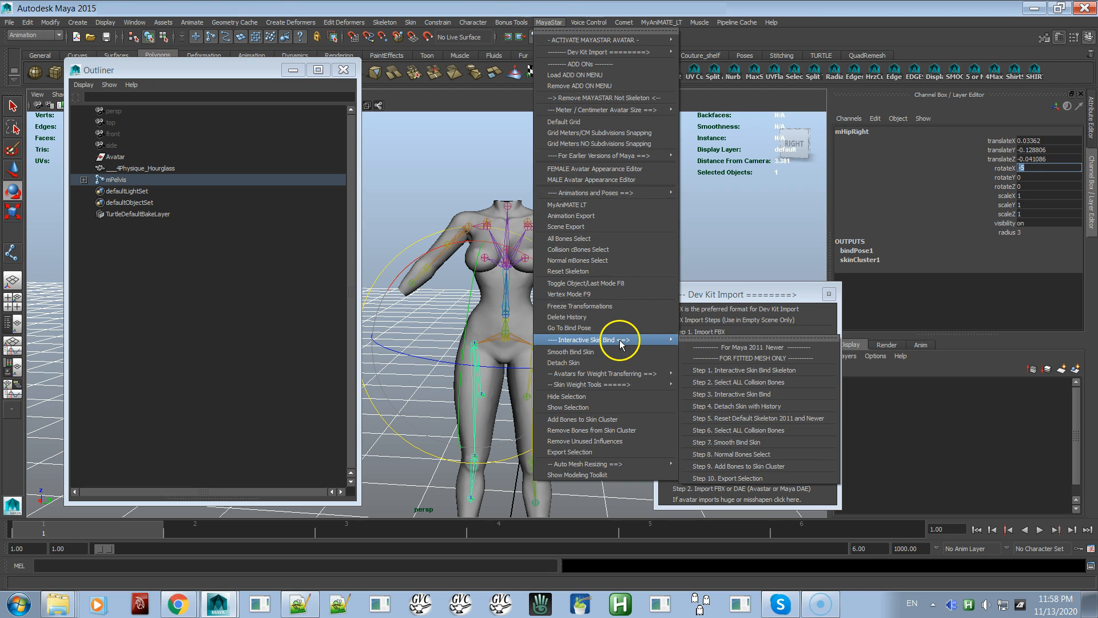
mouse_move(639, 384)
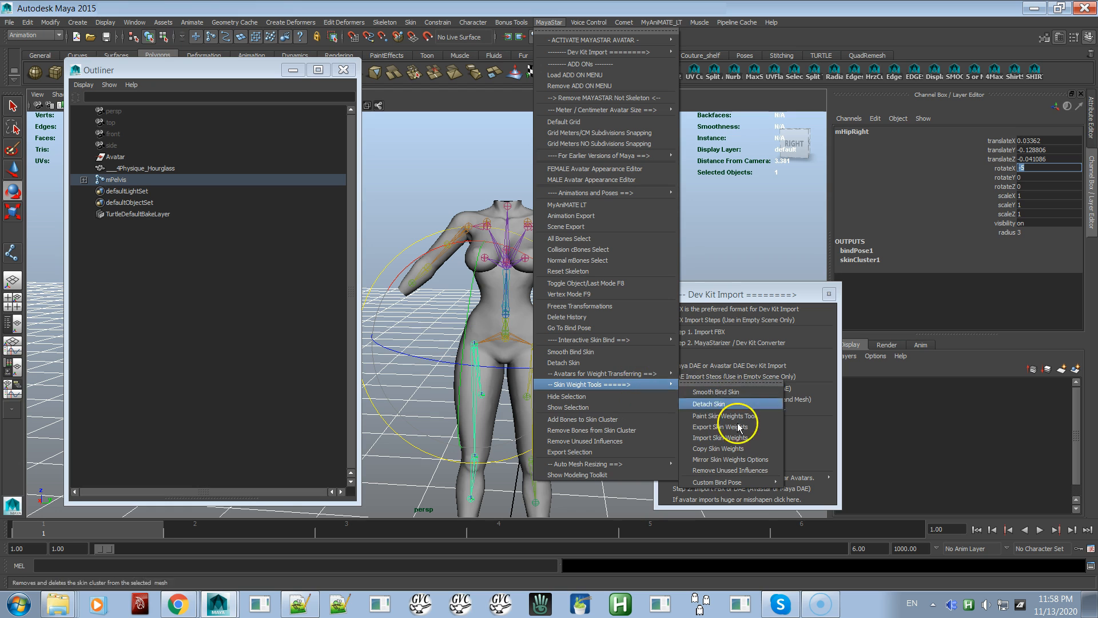
mouse_move(776, 484)
left_click(829, 489)
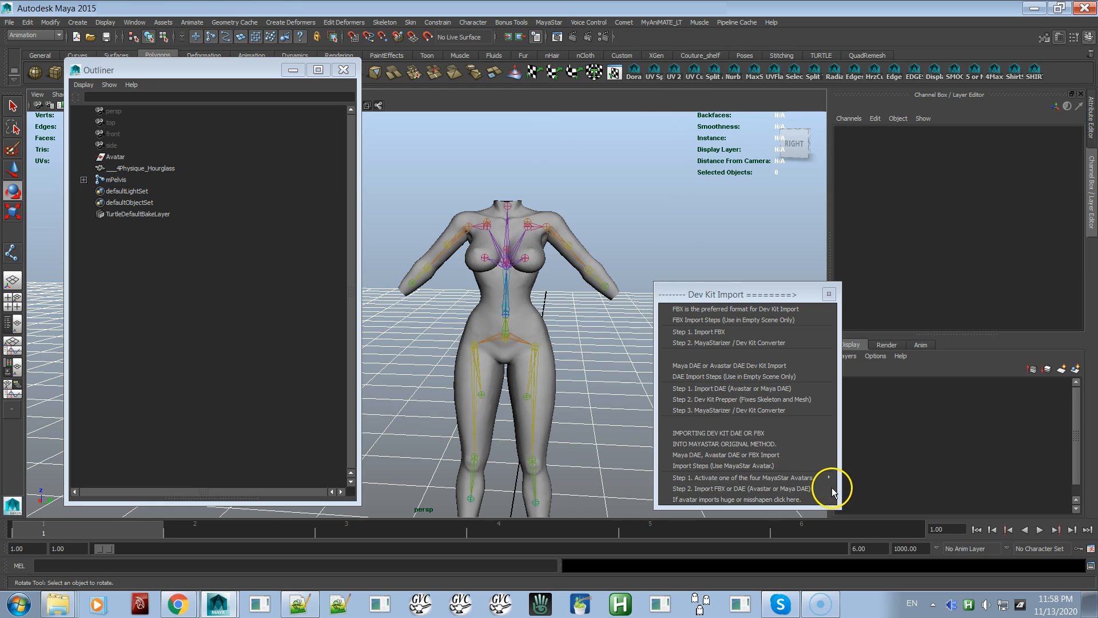
Run the Step 3 MayaStarizer / Dev Kit Converter on the posed avatar and bring the converted avatar into front view
left_click(704, 410)
left_click(378, 227)
left_click(446, 243)
left_click(397, 261)
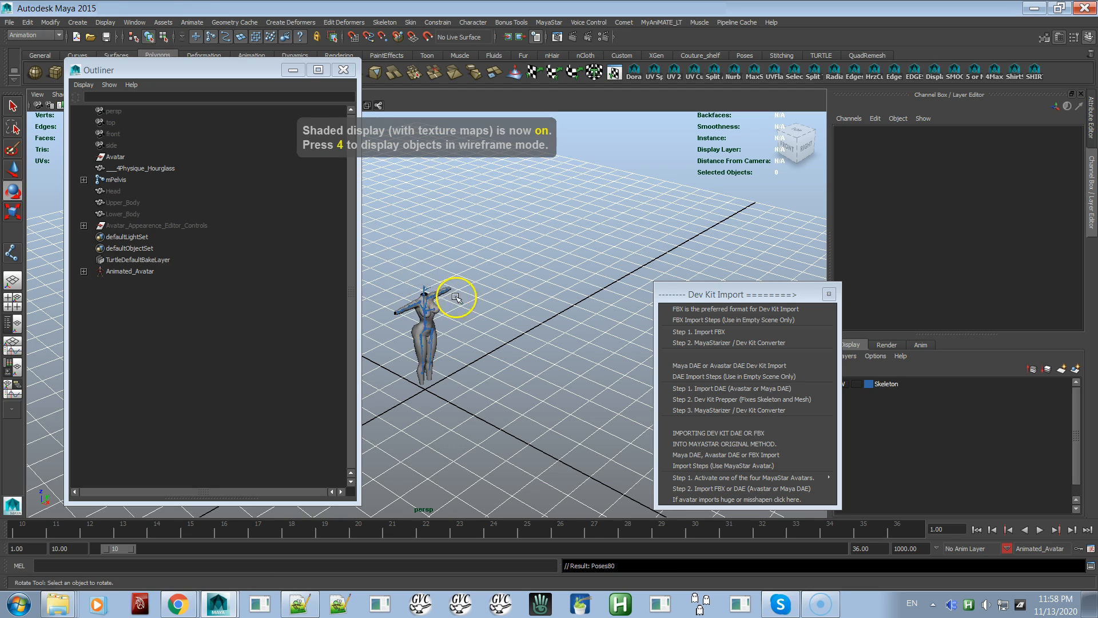
left_click_drag(468, 306, 434, 291, "alt")
right_click_drag(434, 291, 681, 337, "alt")
left_click_drag(593, 313, 562, 318, "alt")
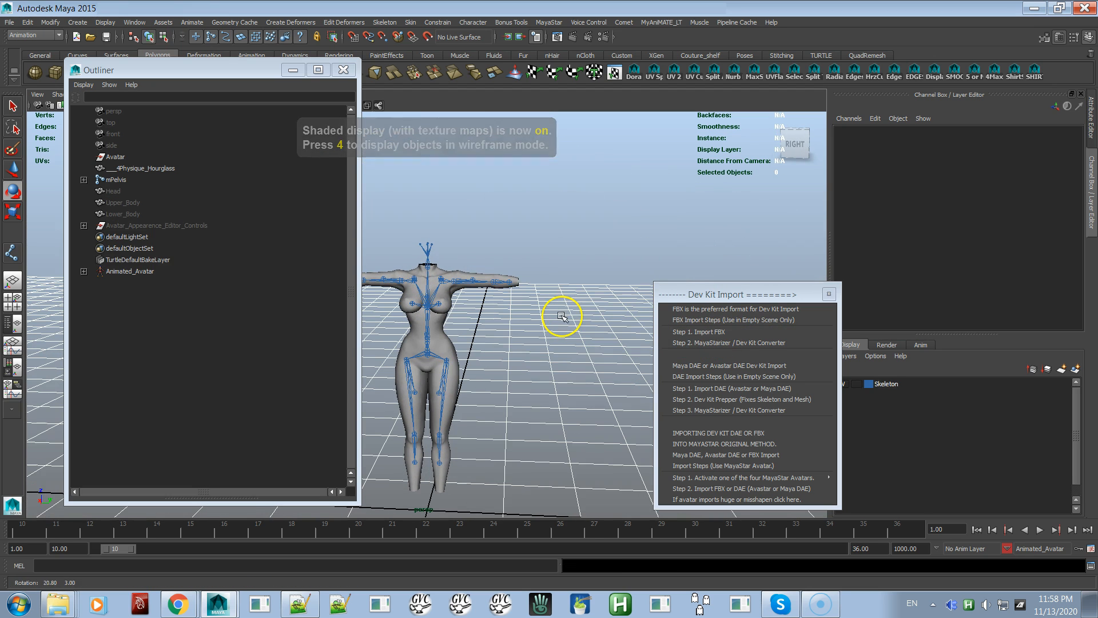
Send the converted avatar to its bind pose and inspect the arms and torso
left_click(544, 22)
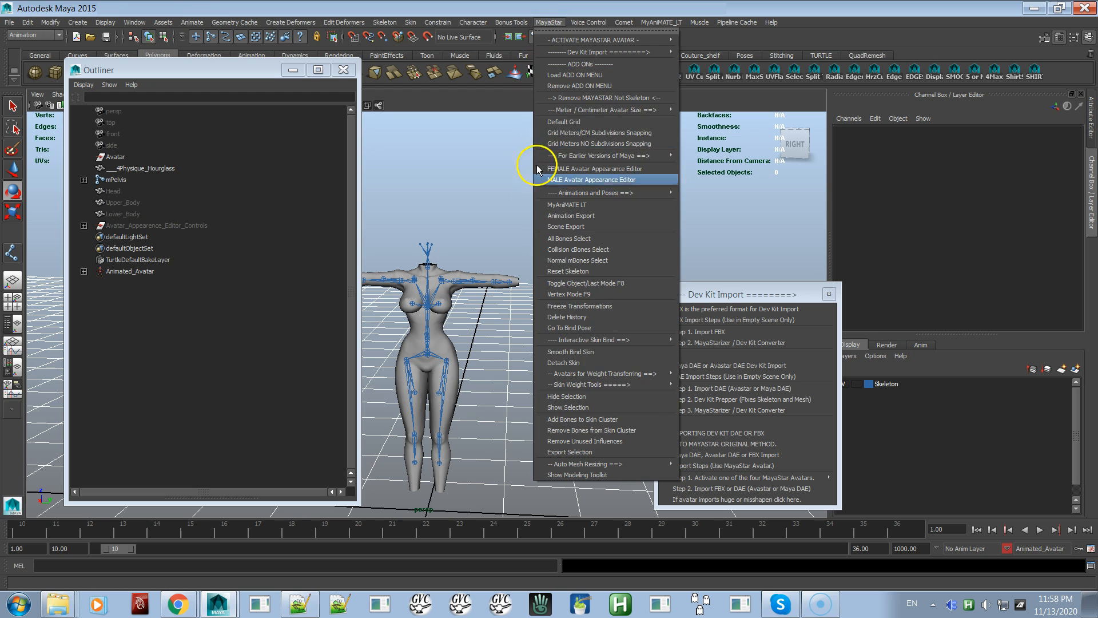
left_click(554, 331)
left_click_drag(515, 321, 523, 319, "alt")
middle_click_drag(523, 318, 551, 299, "alt")
right_click_drag(547, 269, 581, 404, "alt")
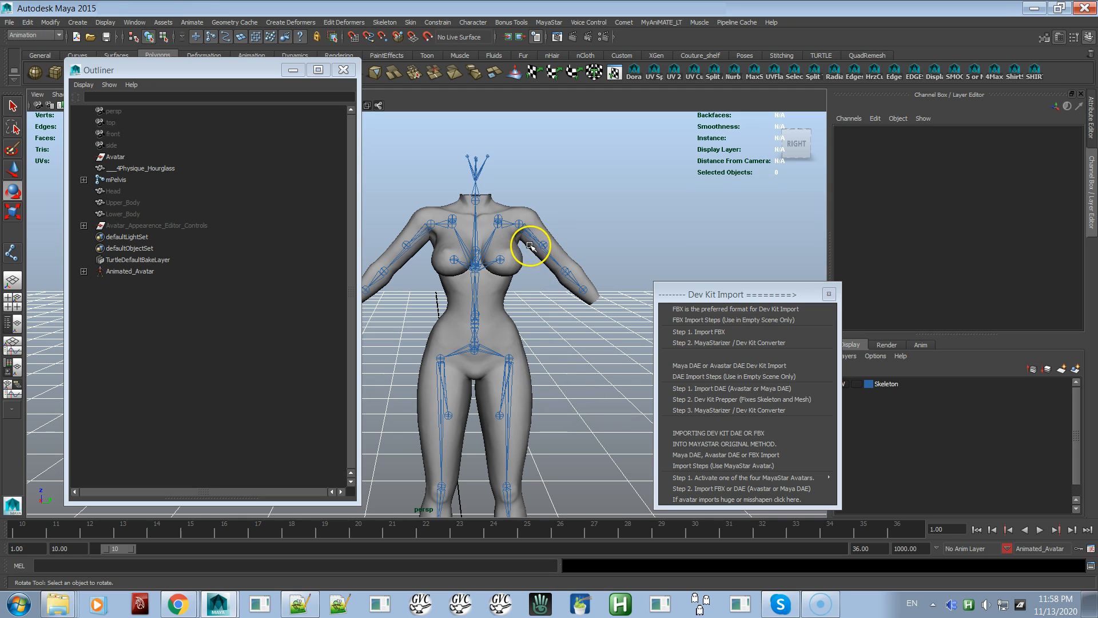
Play the avatar's animation to check how the mesh deforms, and stop it at frame 12
mouse_move(536, 314)
left_mouse_down("alt")
mouse_move(441, 324)
mouse_move(536, 321)
left_mouse_up("alt")
right_click_drag(536, 322, 472, 234, "alt")
left_click_drag(491, 313, 496, 303, "alt")
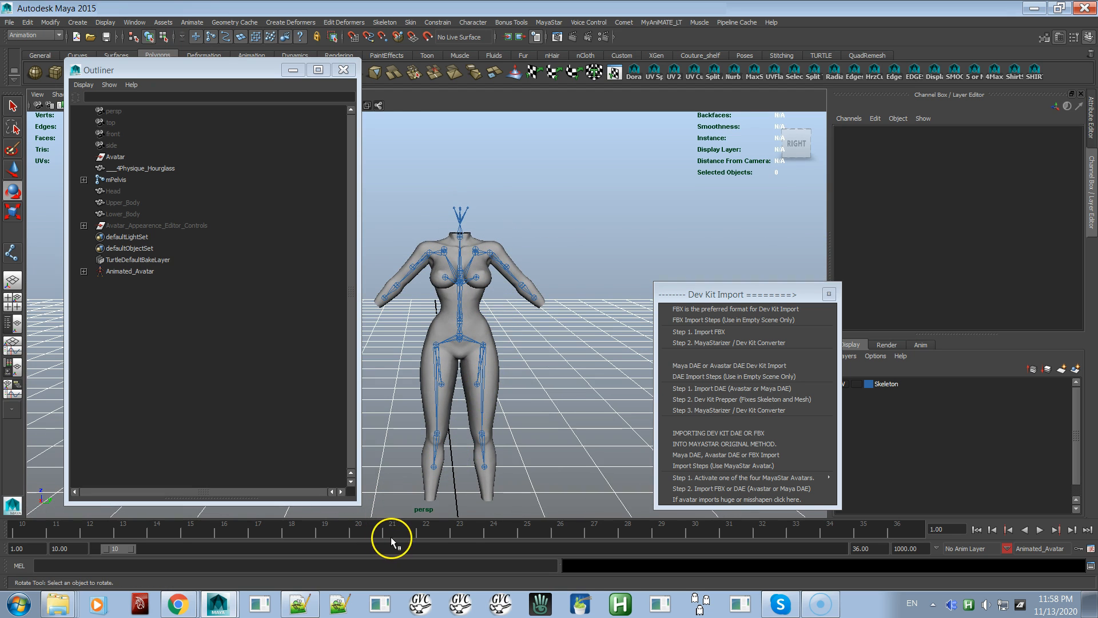
key("alt+v")
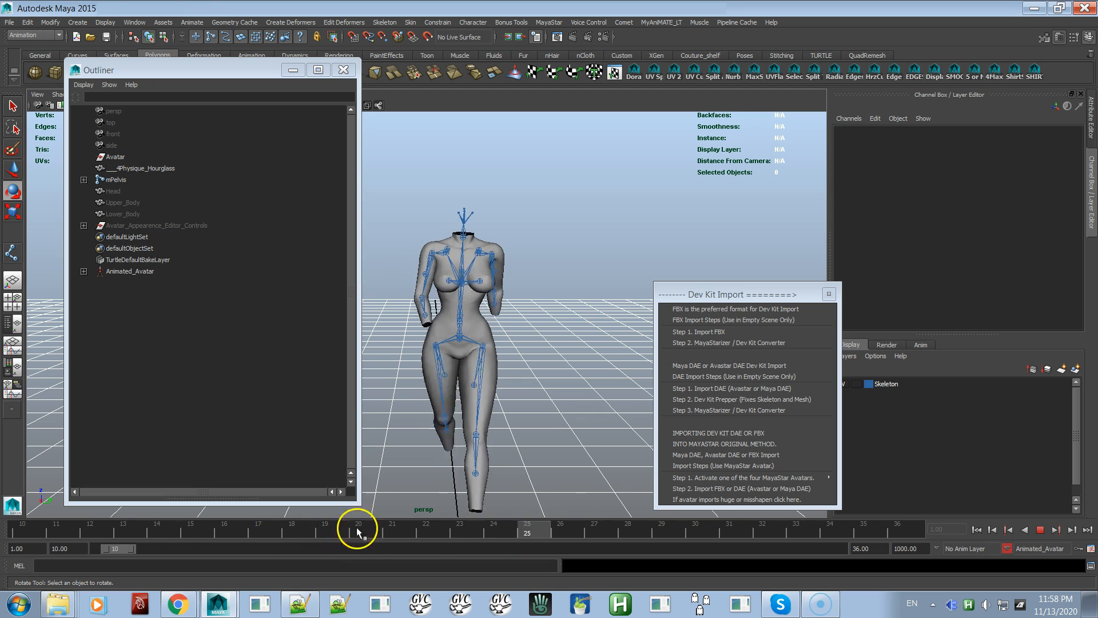
left_click(90, 535)
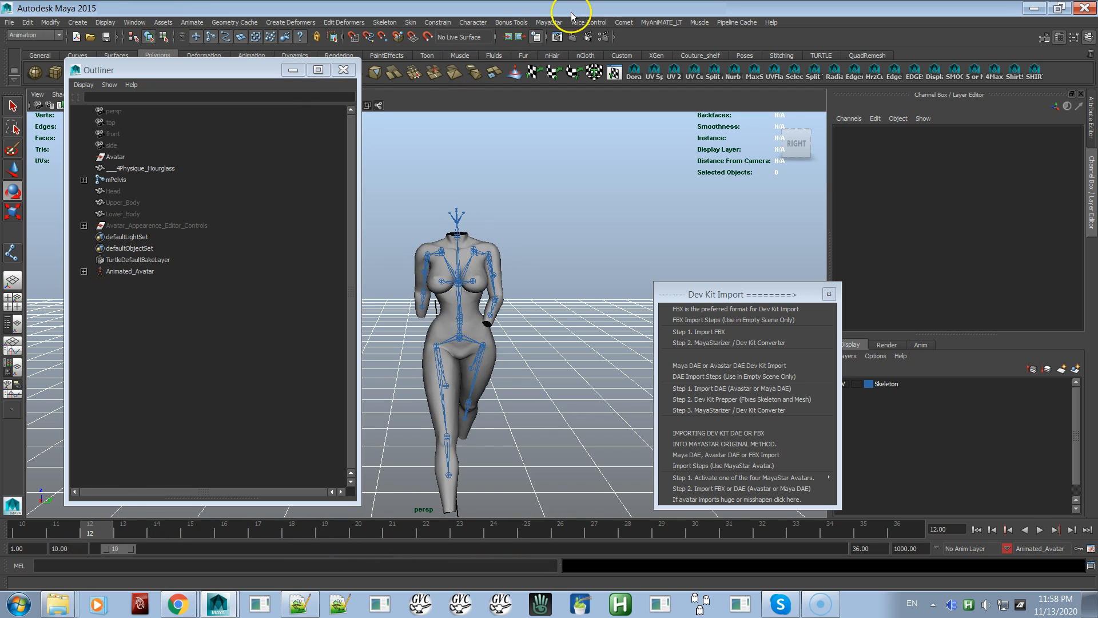
Open the FEMALE Avatar Appearance Editor and set the torso's Breast Size to 99
left_click(549, 22)
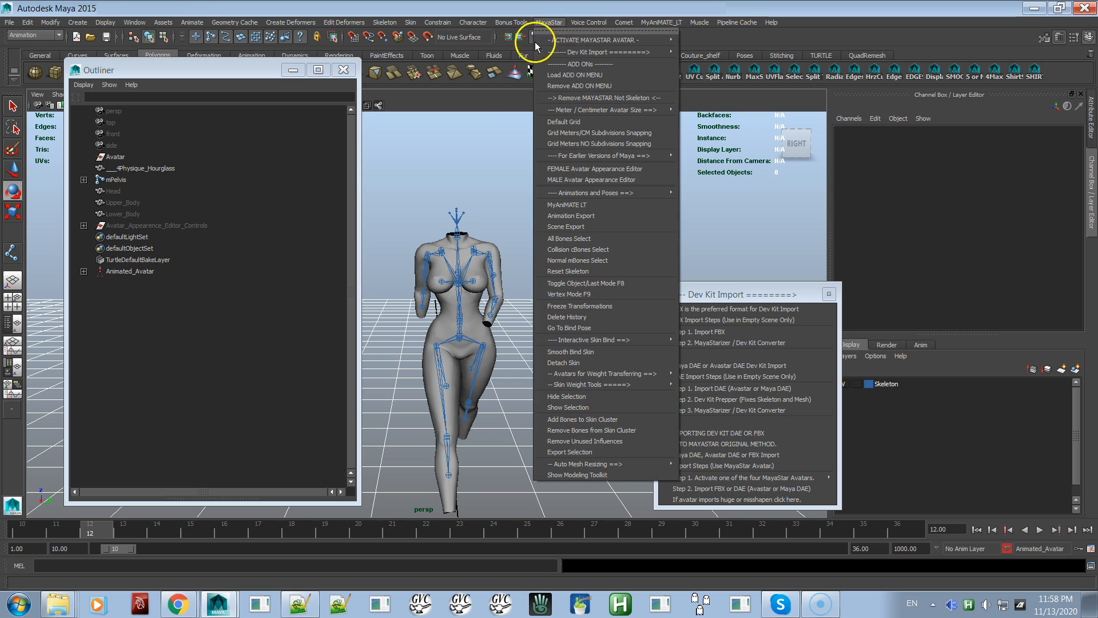
left_click(567, 169)
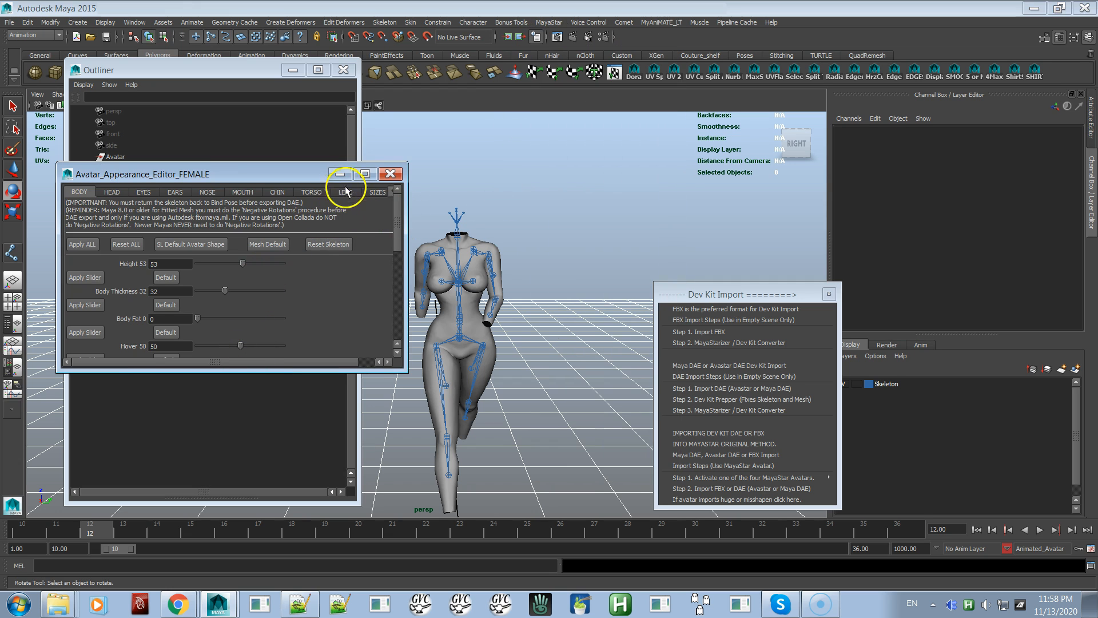
left_click(313, 192)
left_click_drag(643, 271, 494, 264, "alt")
right_click_drag(494, 264, 638, 251, "alt")
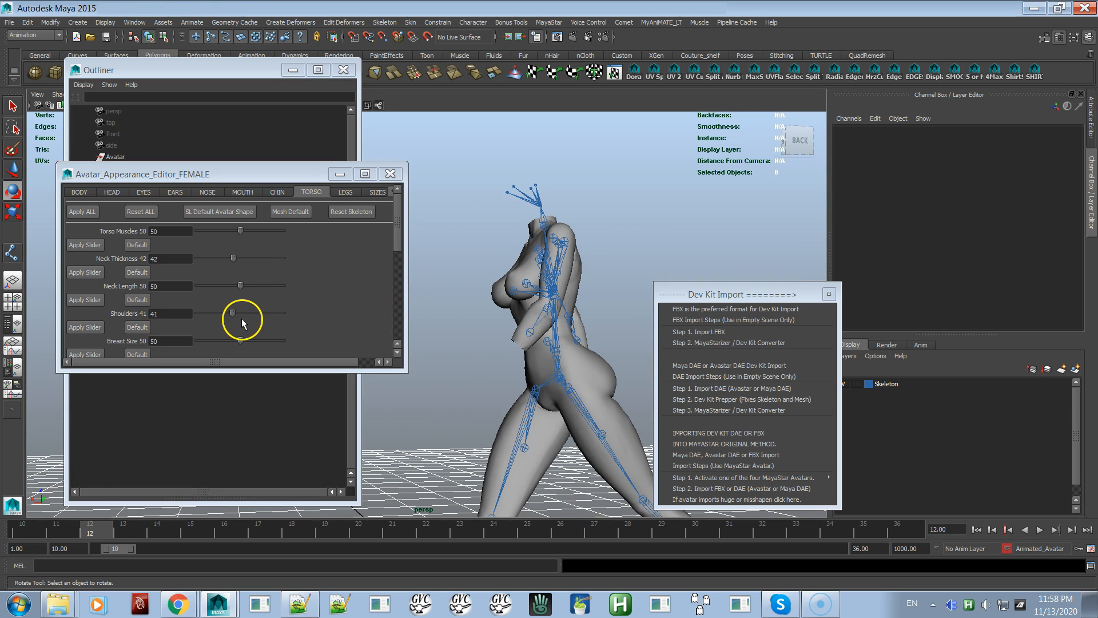
left_click_drag(233, 338, 281, 327)
Apply Mesh Default to the avatar shape and reset the skeleton
left_click(293, 214)
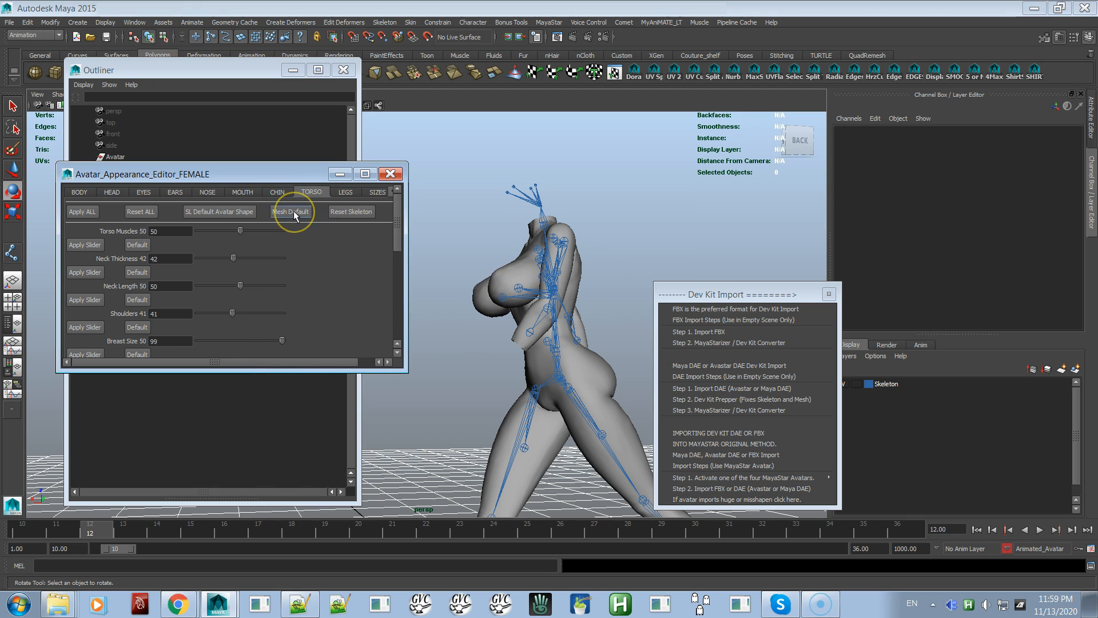
left_click(335, 212)
left_click_drag(522, 240, 611, 252, "alt")
right_click_drag(586, 253, 564, 246, "alt")
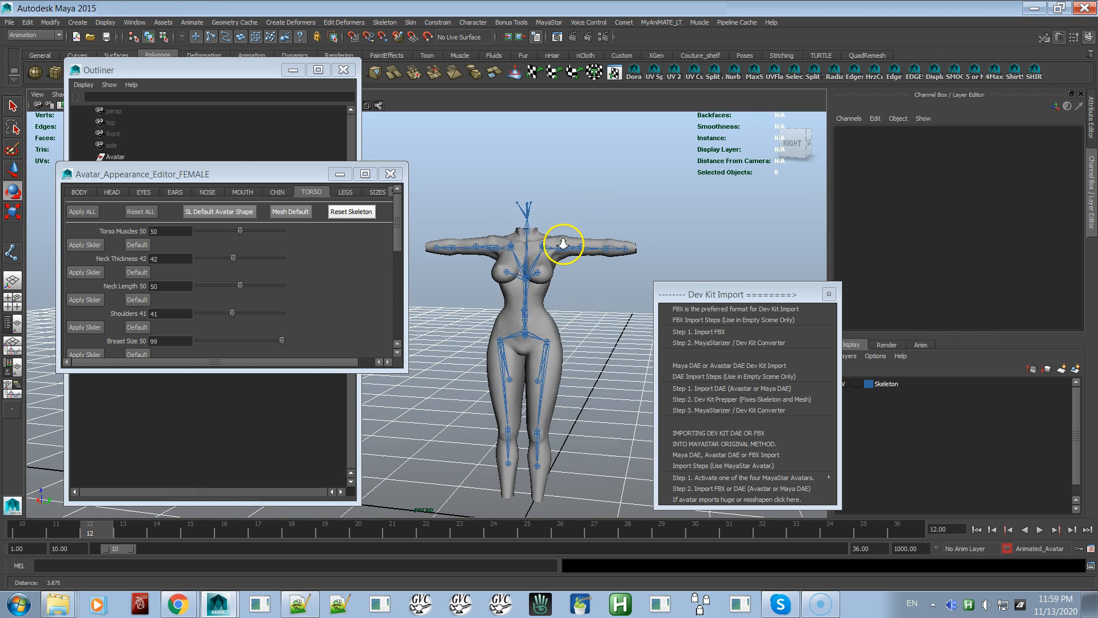
Return the avatar from the reset T-pose to its custom bind pose
left_click(548, 21)
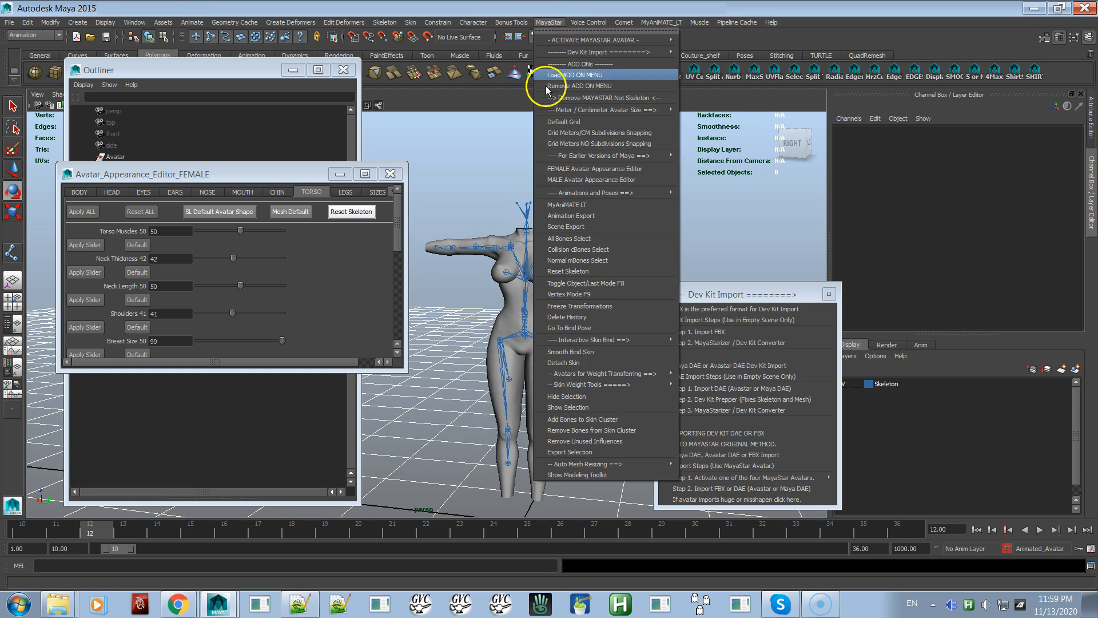
left_click(567, 327)
left_click_drag(559, 320, 560, 326, "alt")
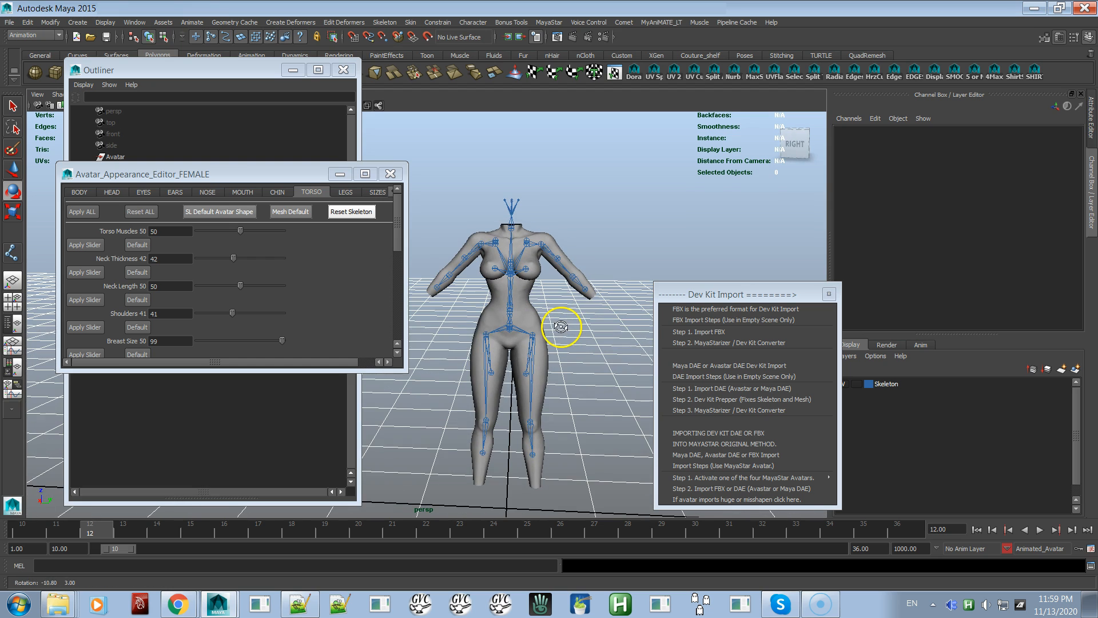